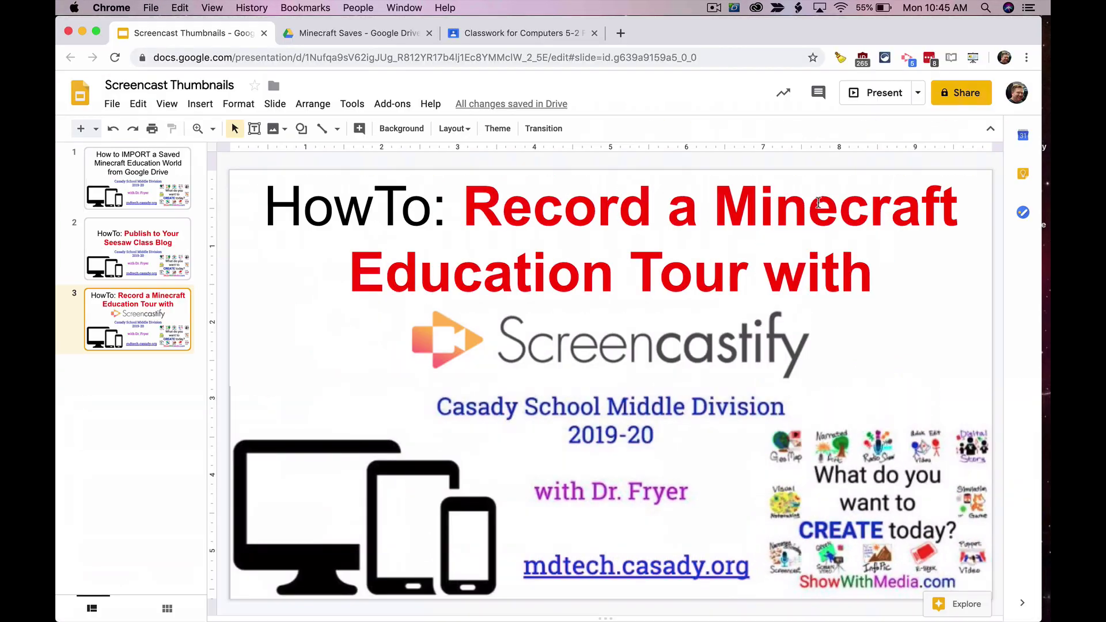
Download the saved world My World 19 Sept 2019.mcworld from the Minecraft Saves folder in Google Drive
click(354, 34)
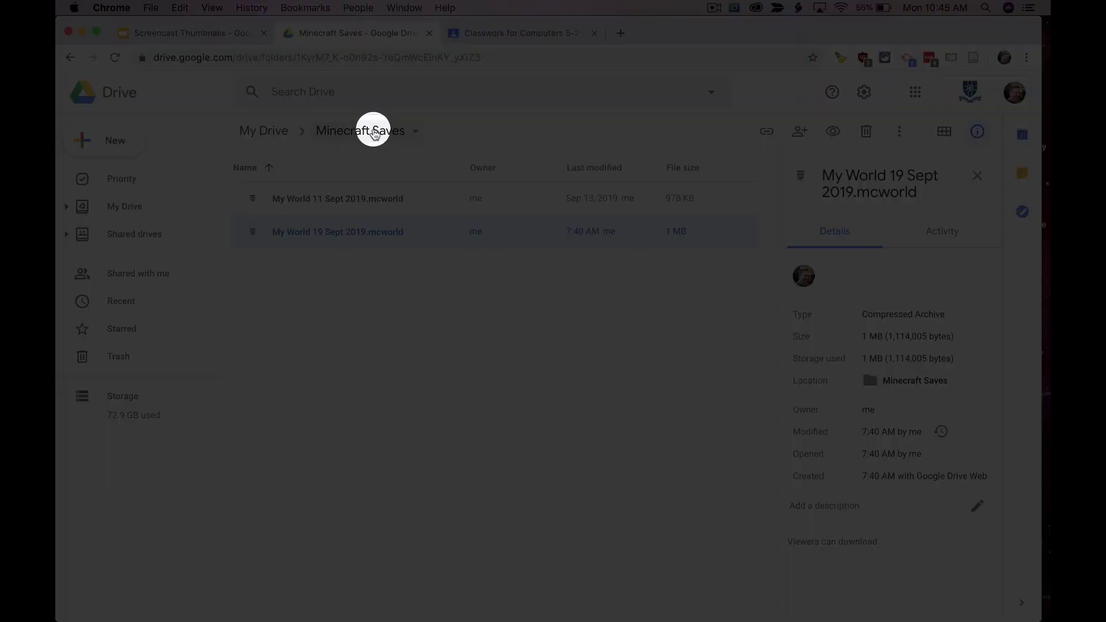
right_click(318, 236)
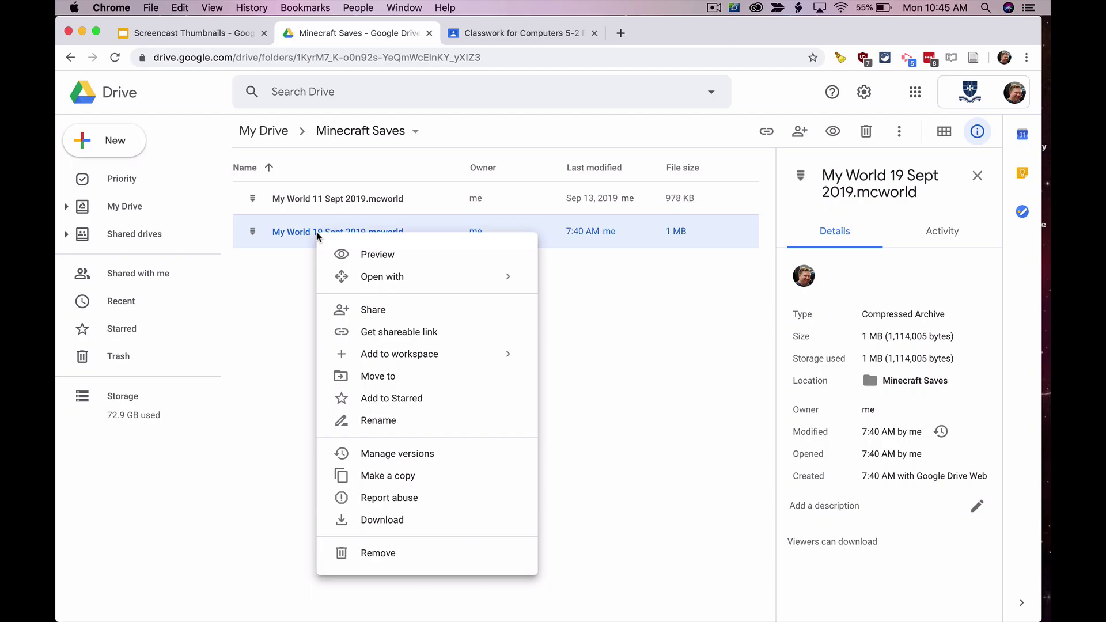
click(397, 521)
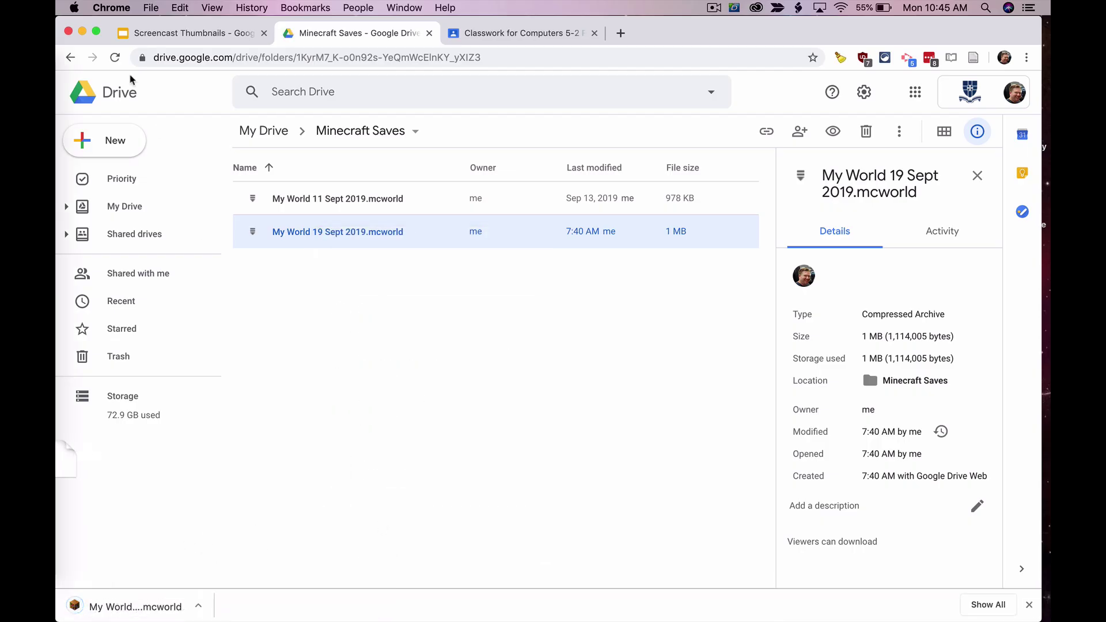
Minimize the browser and select the downloaded .mcworld file in the Downloads folder
click(82, 31)
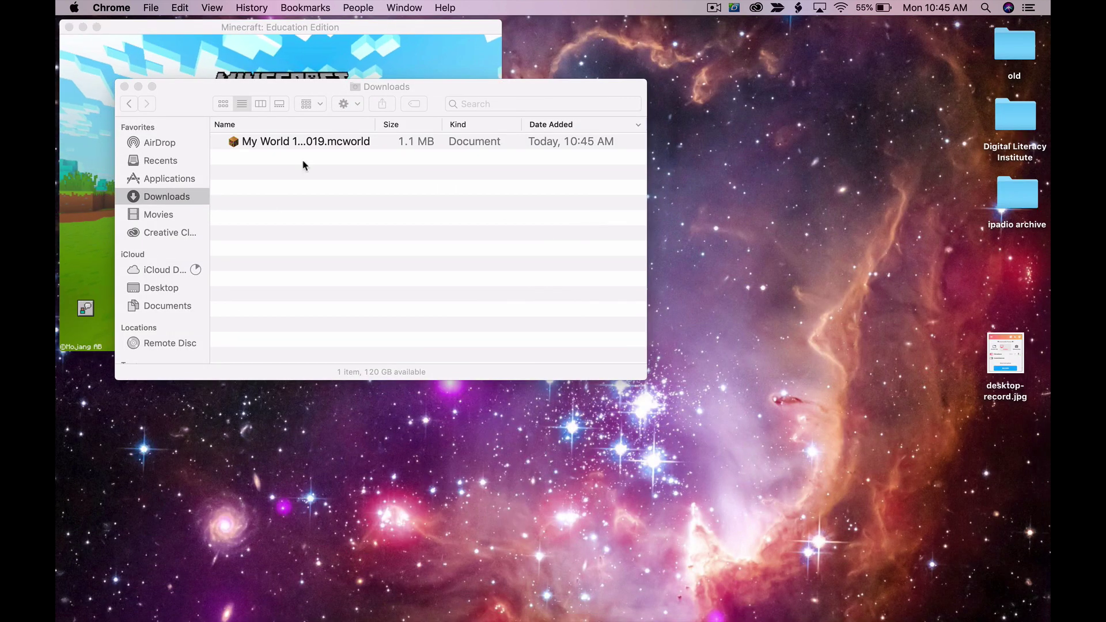
click(276, 142)
click(308, 142)
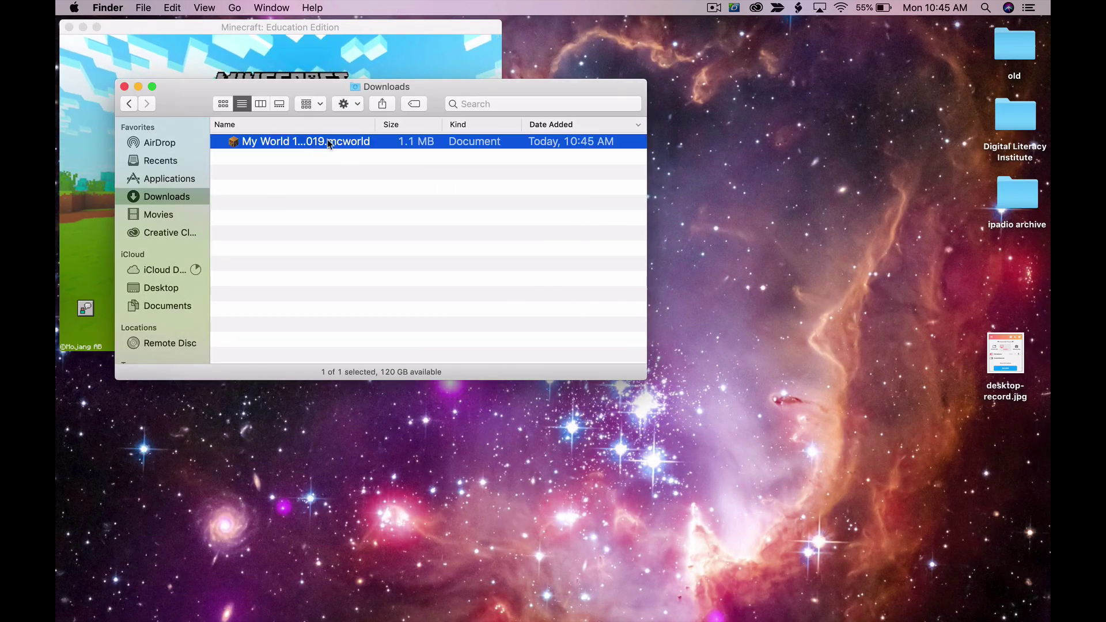
Switch to Minecraft: Education Edition in full screen and check the My Worlds list, returning to the Play screen
click(112, 30)
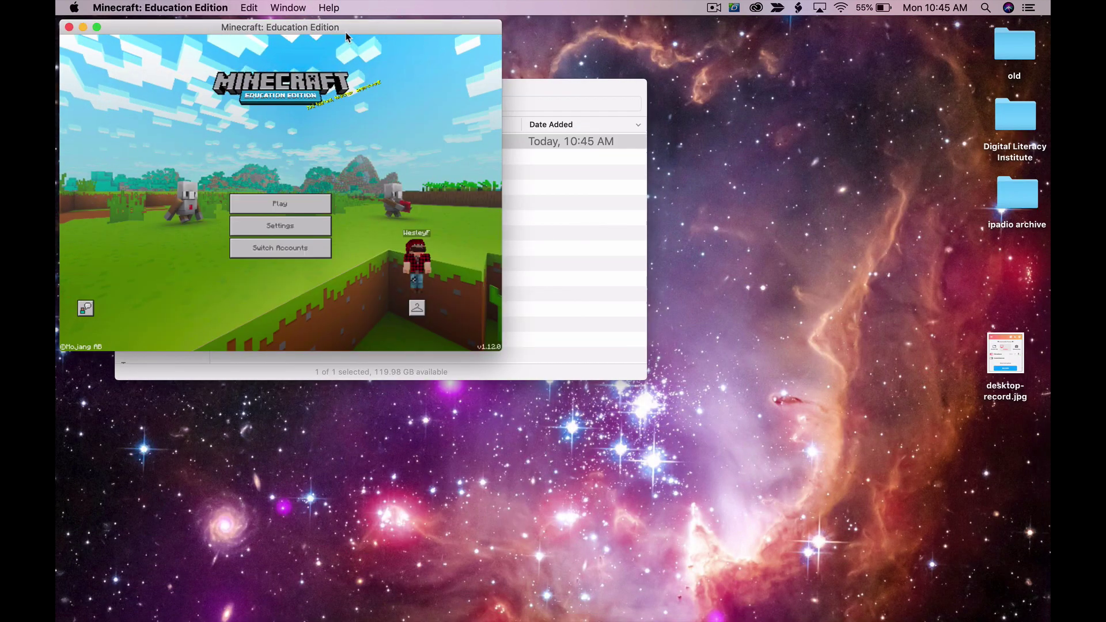
click(98, 29)
click(562, 345)
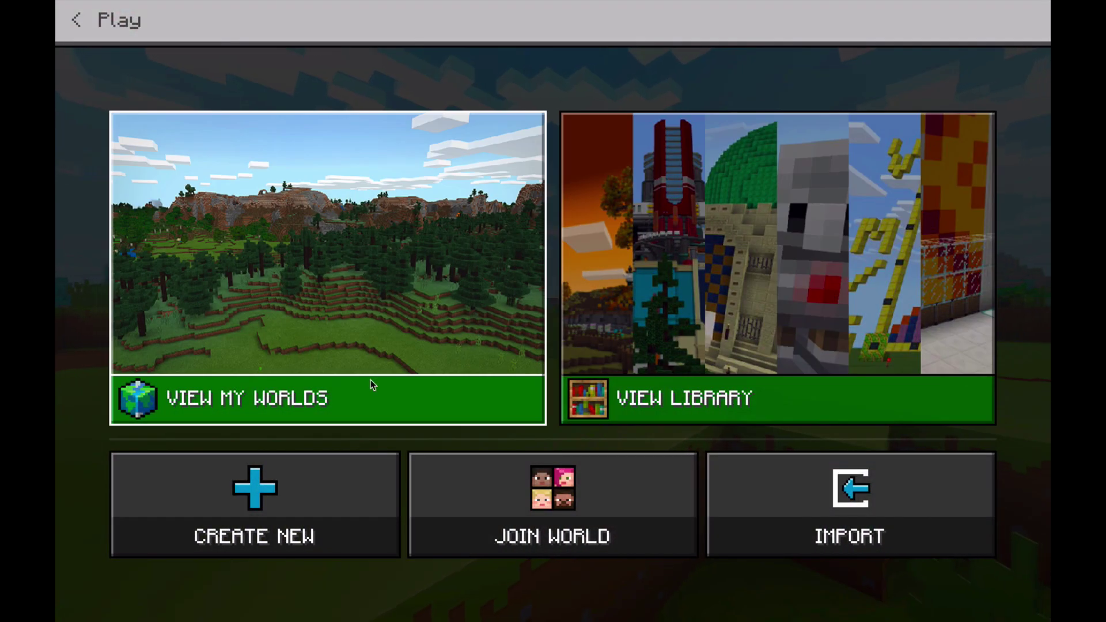
click(371, 379)
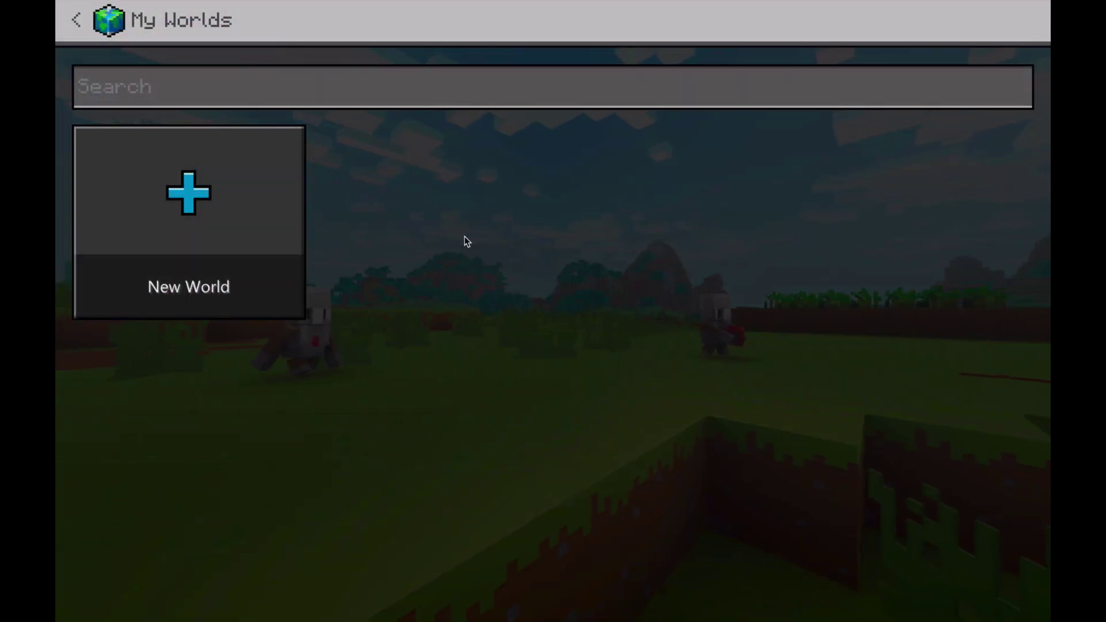
click(91, 32)
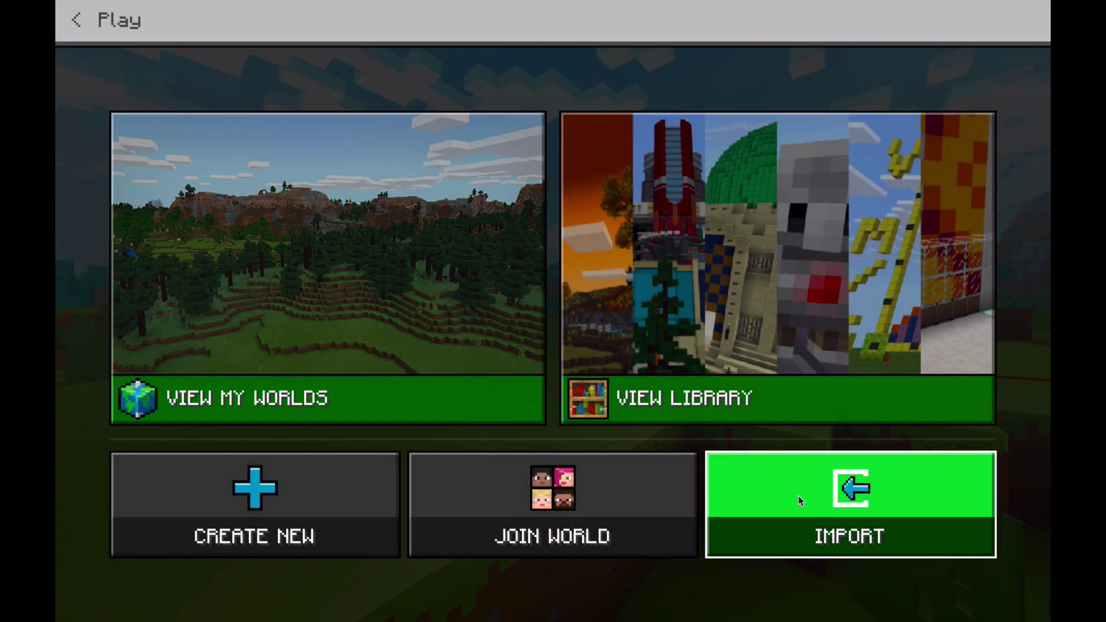
Import My World 19 Sept 2019.mcworld from Downloads and open the My Worlds list
click(797, 497)
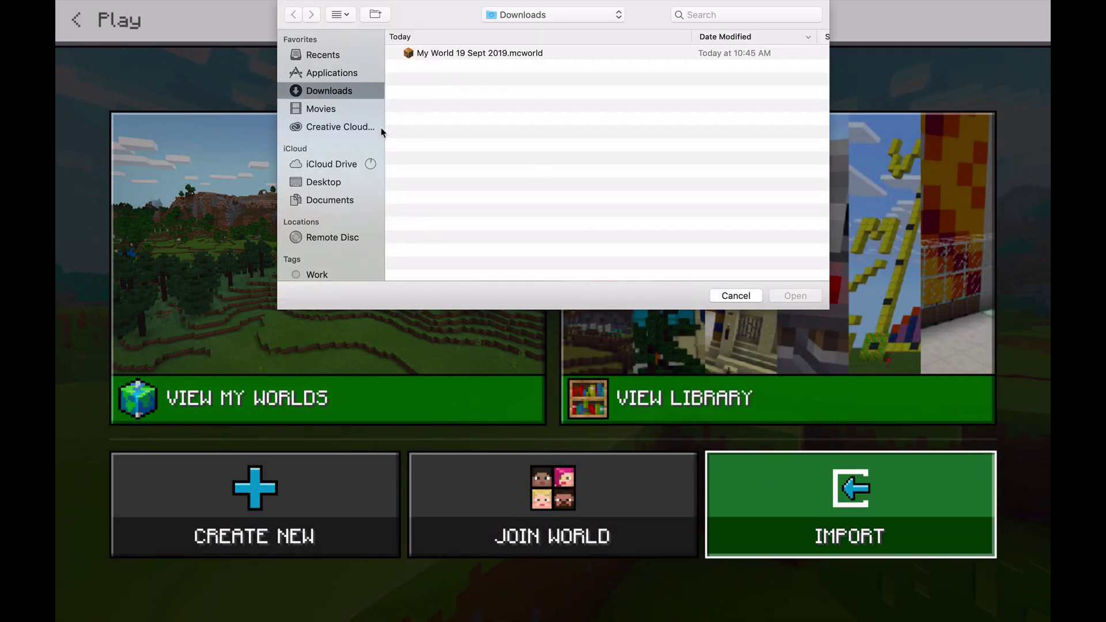
click(442, 53)
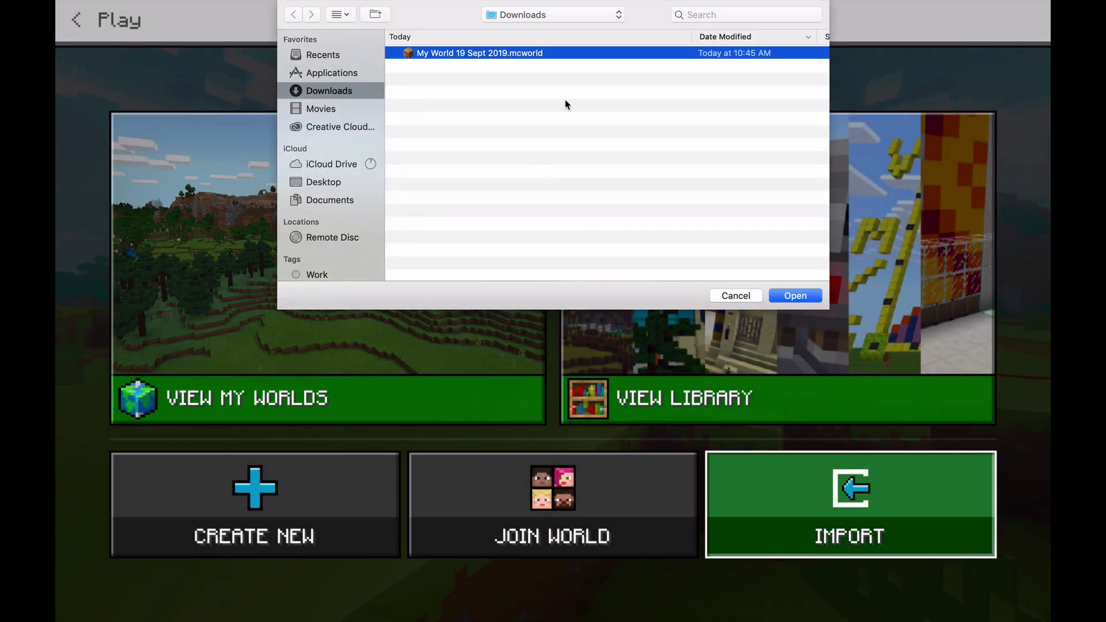
click(795, 297)
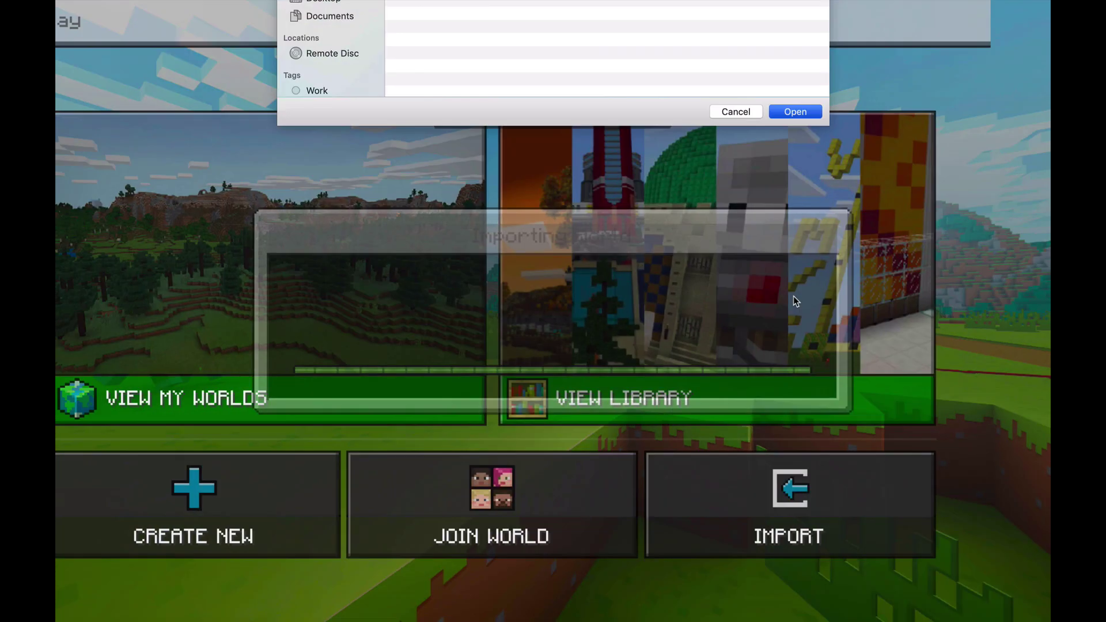
click(444, 323)
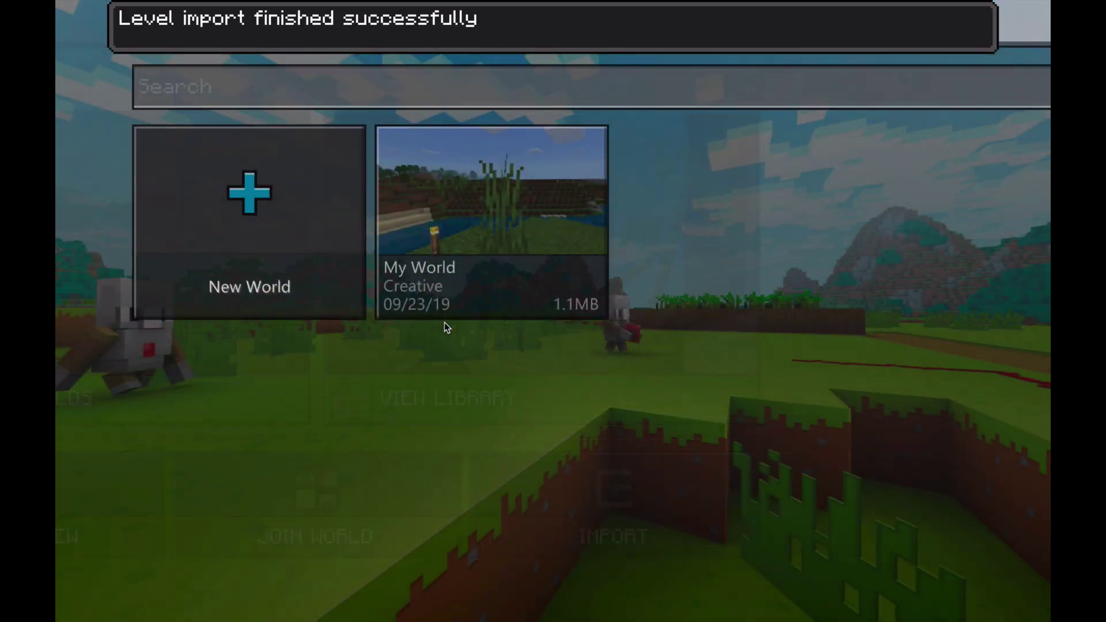
View the Default Game Mode options in the settings of My World, keeping Creative, and return to the worlds list
click(426, 211)
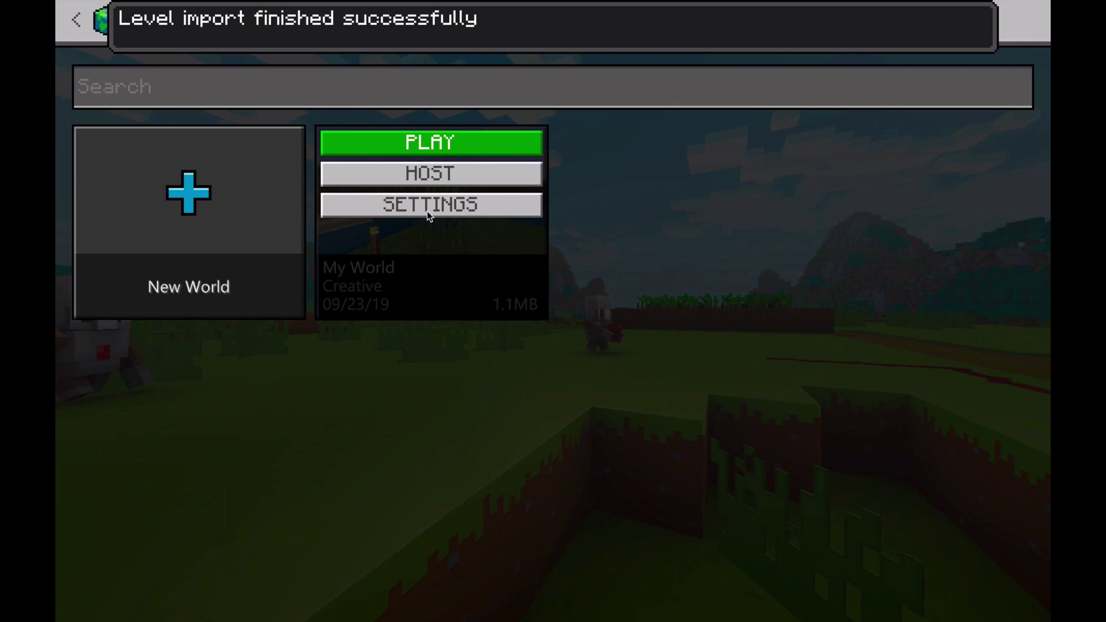
key(Down)
key(Down)
click(423, 202)
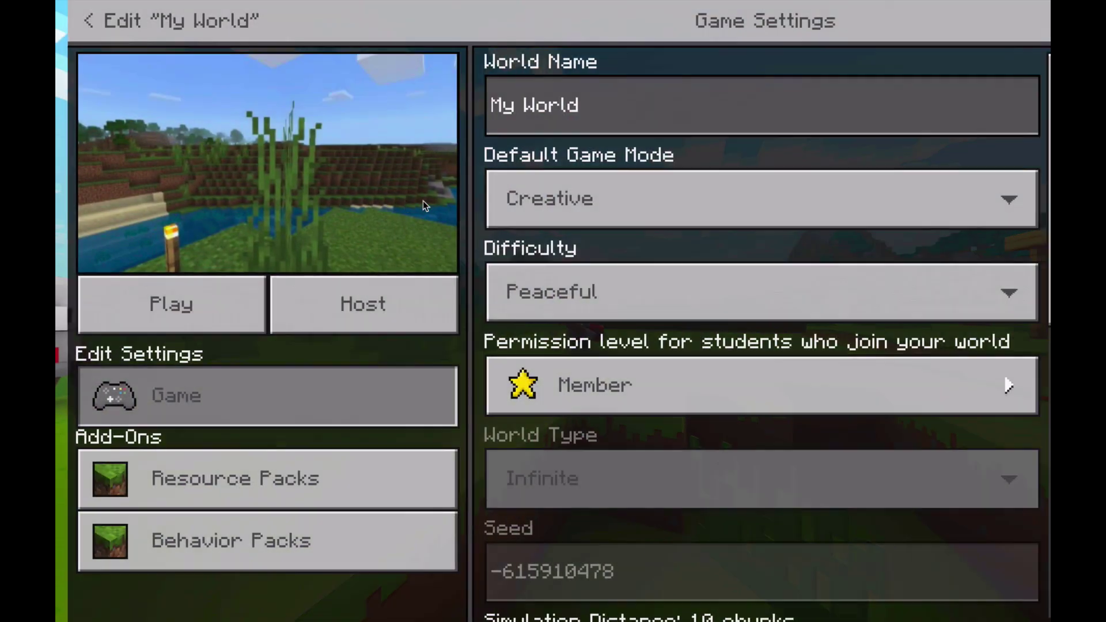
click(585, 197)
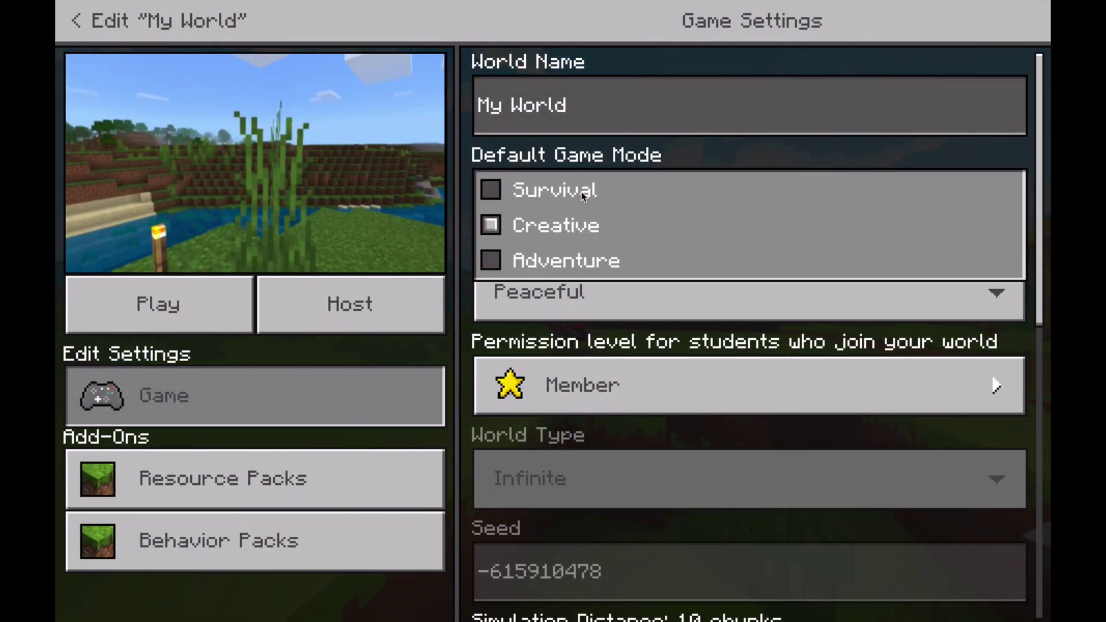
click(651, 152)
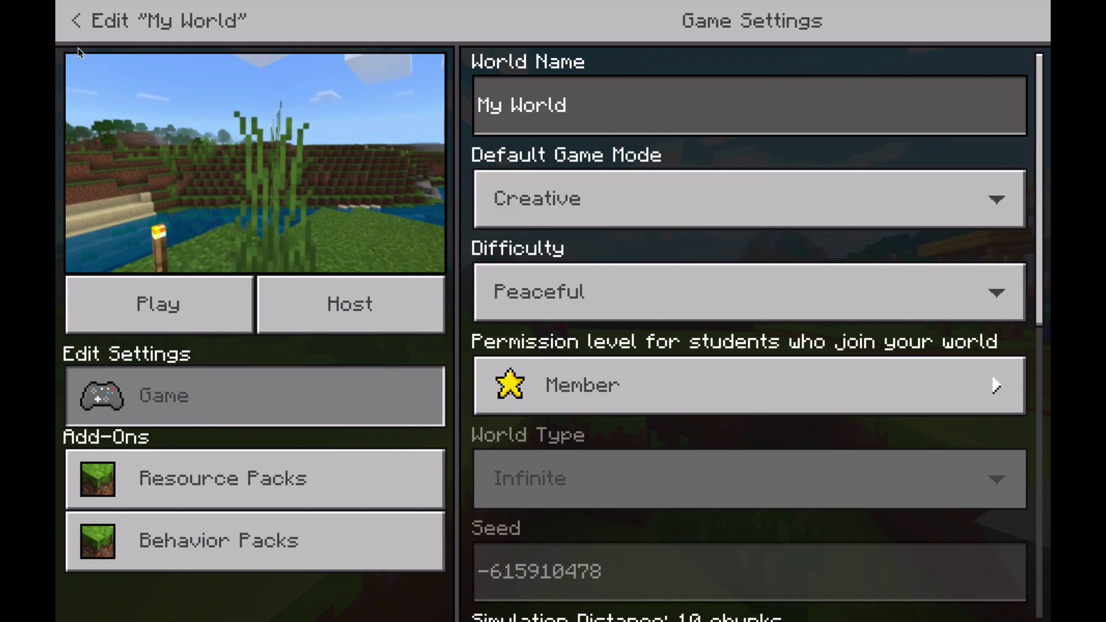
click(75, 29)
Start playing the imported My World
click(351, 187)
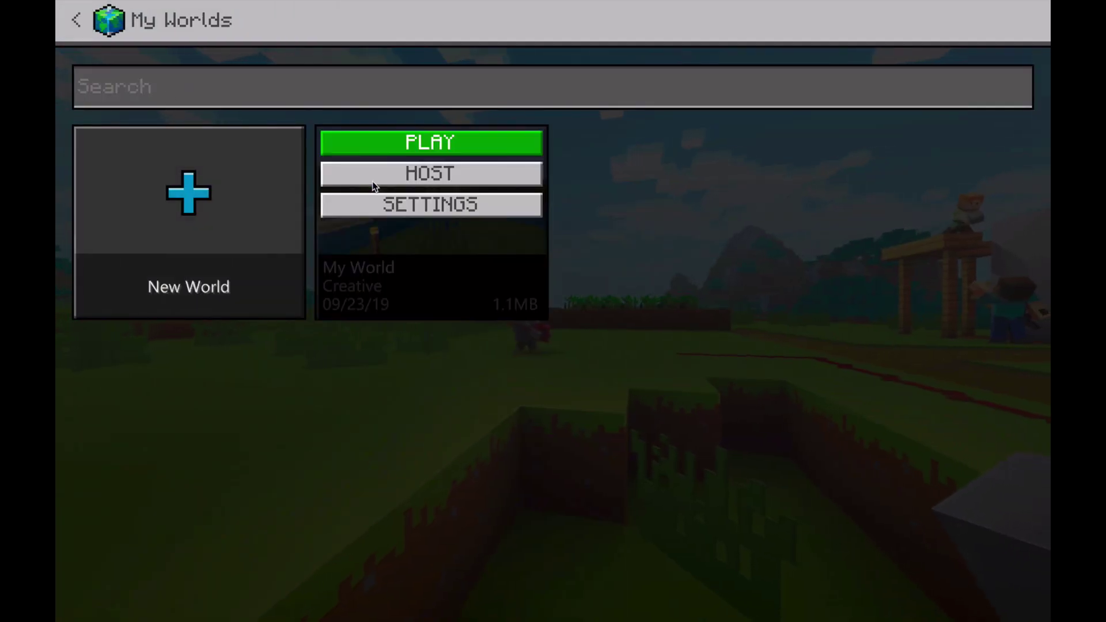
click(398, 151)
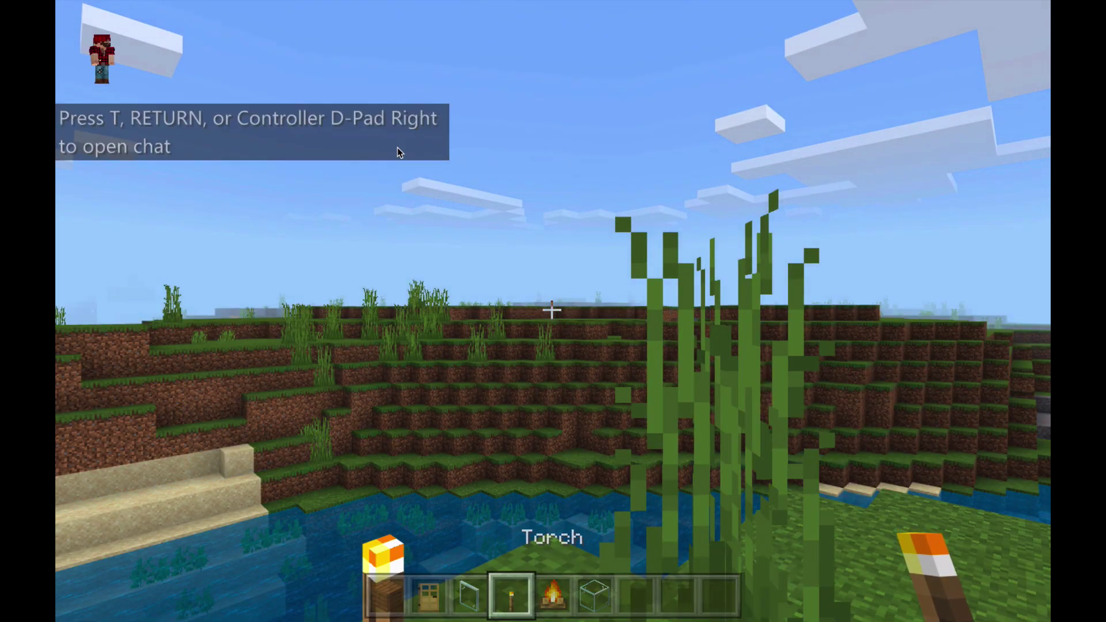
Pause the game, leave full screen and enlarge the Minecraft window to fill the desktop
key(Escape)
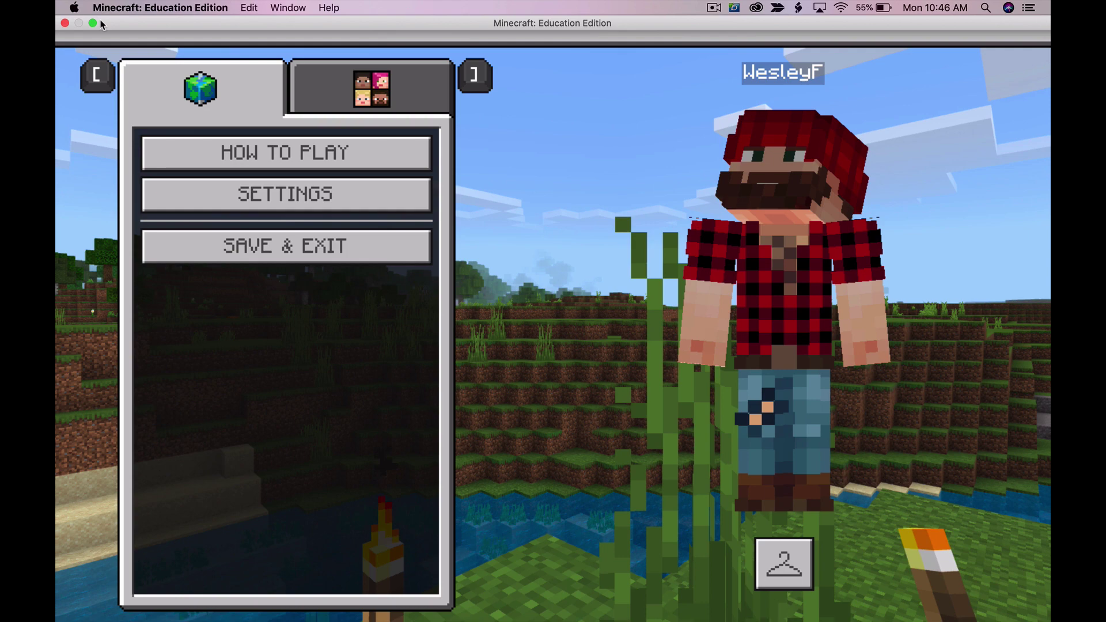
click(93, 23)
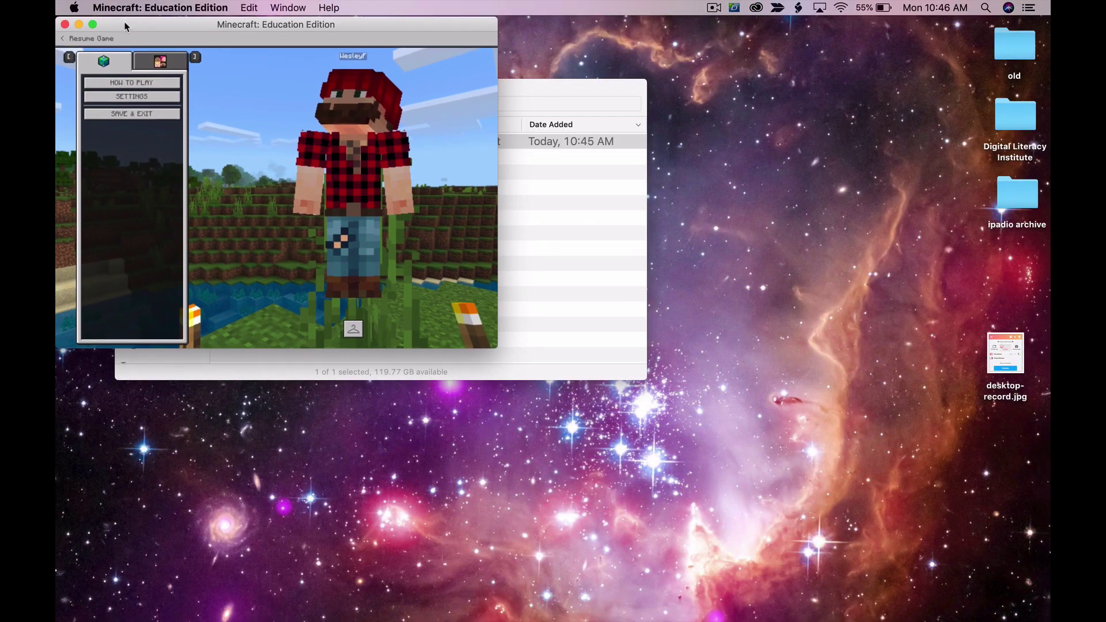
drag(497, 348, 1044, 618)
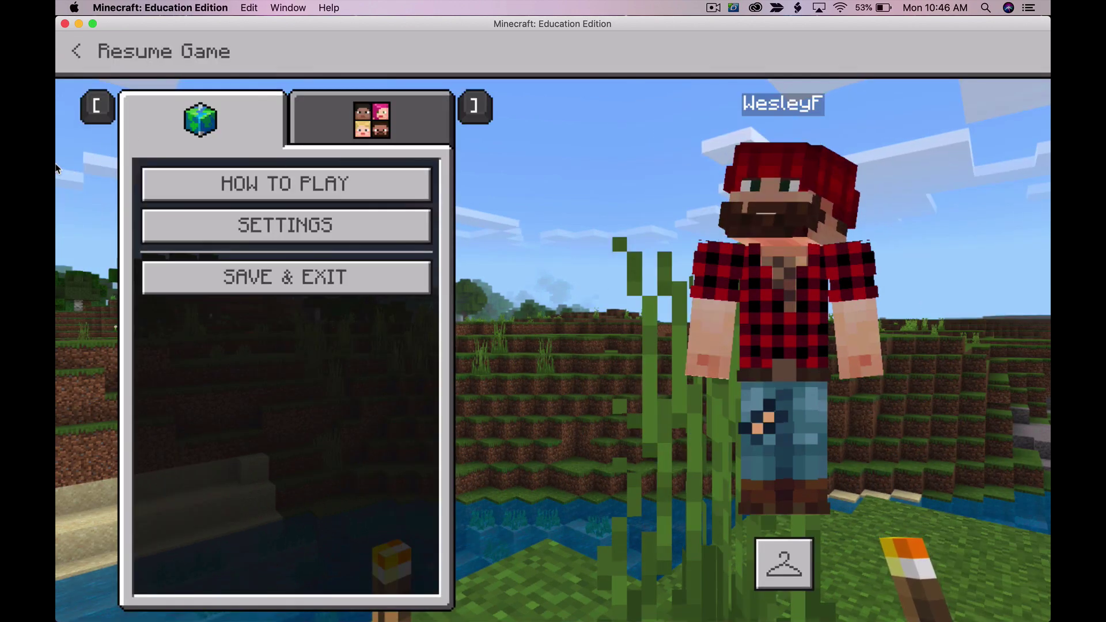
Switch to Chrome and set the Screencastify extension to record the Desktop
mouse_move(79, 148)
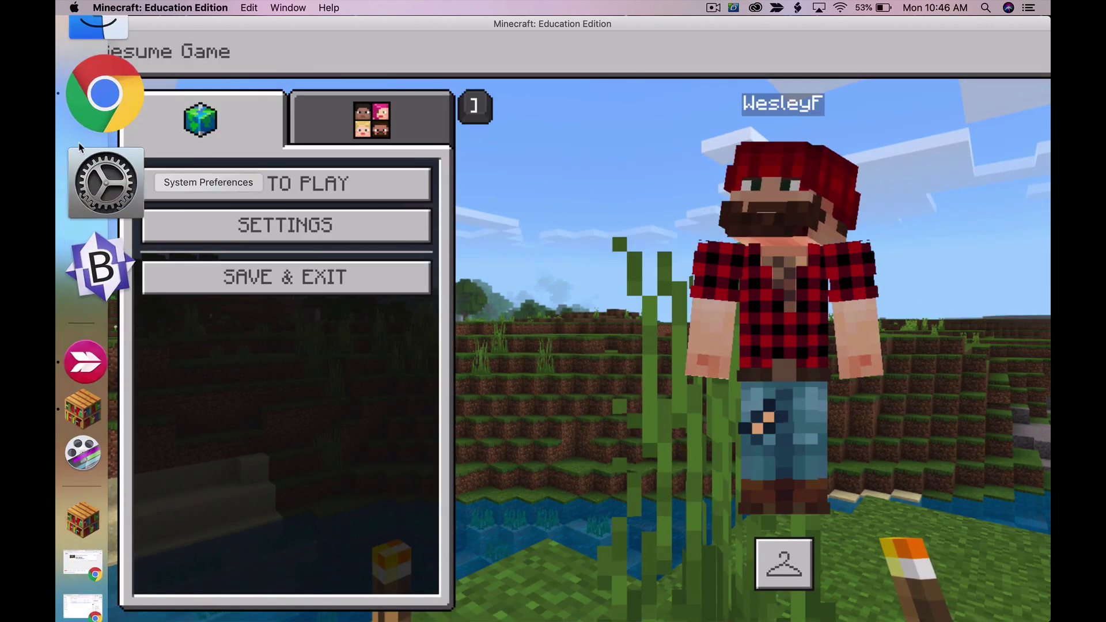
click(102, 120)
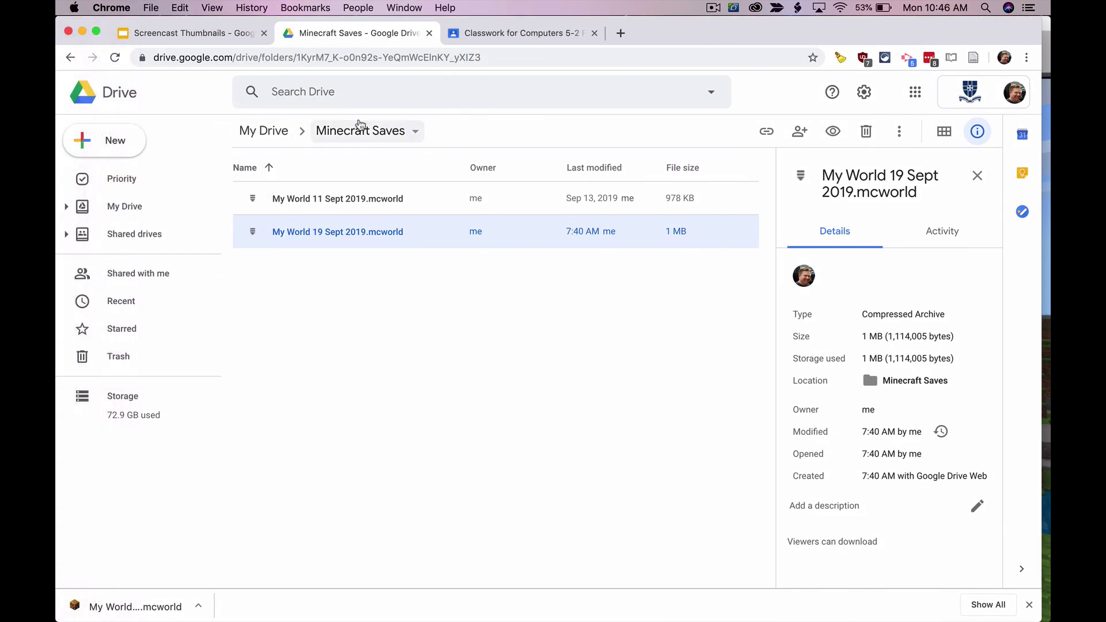
click(907, 58)
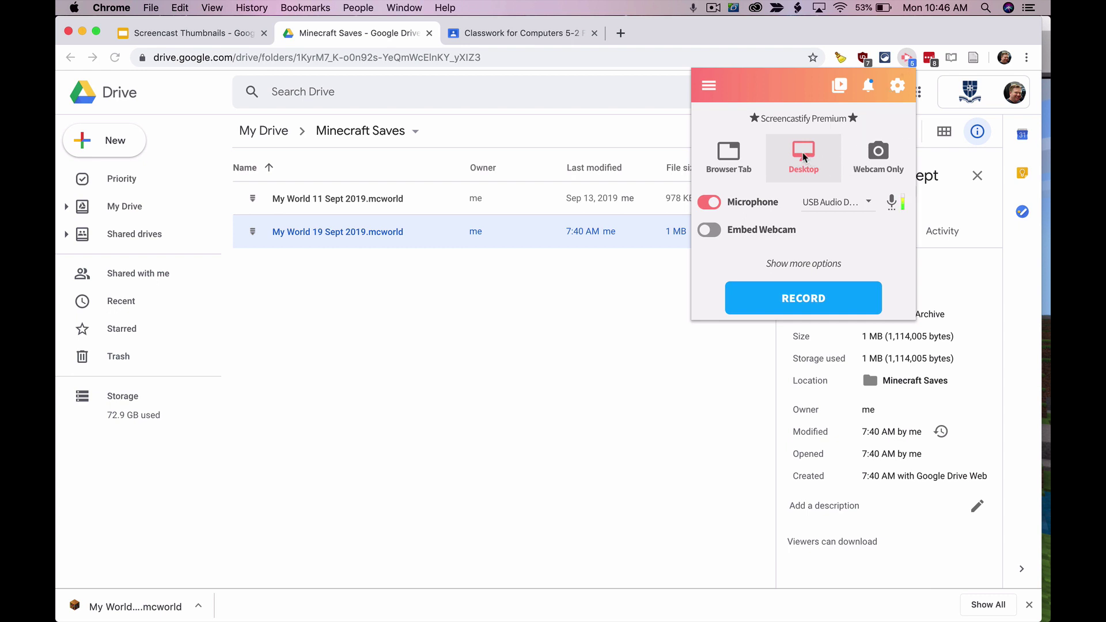
click(741, 158)
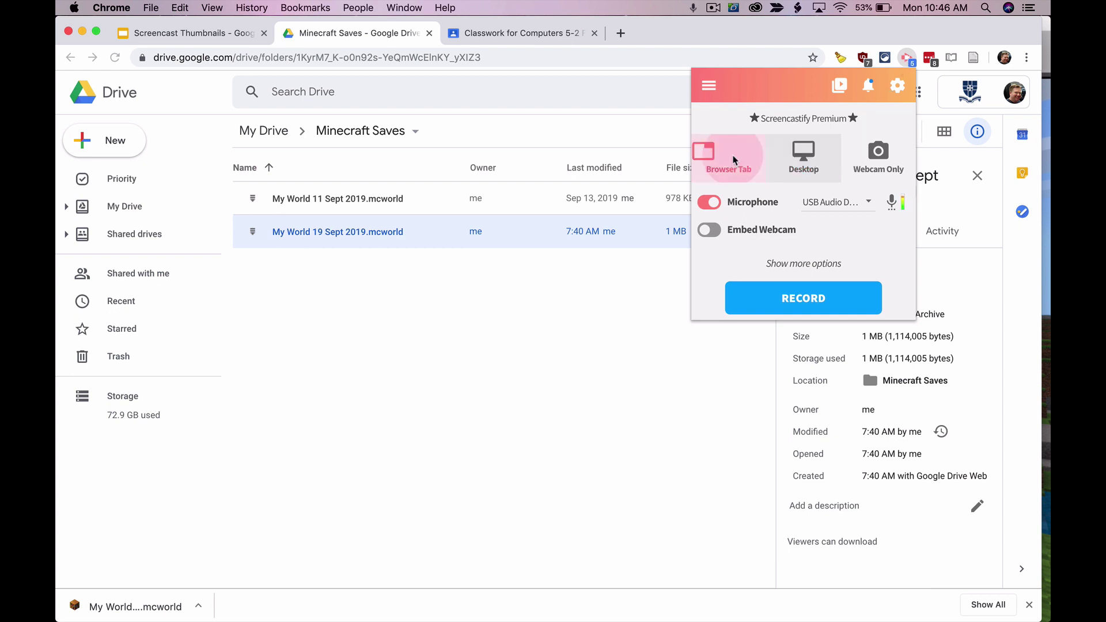
click(795, 164)
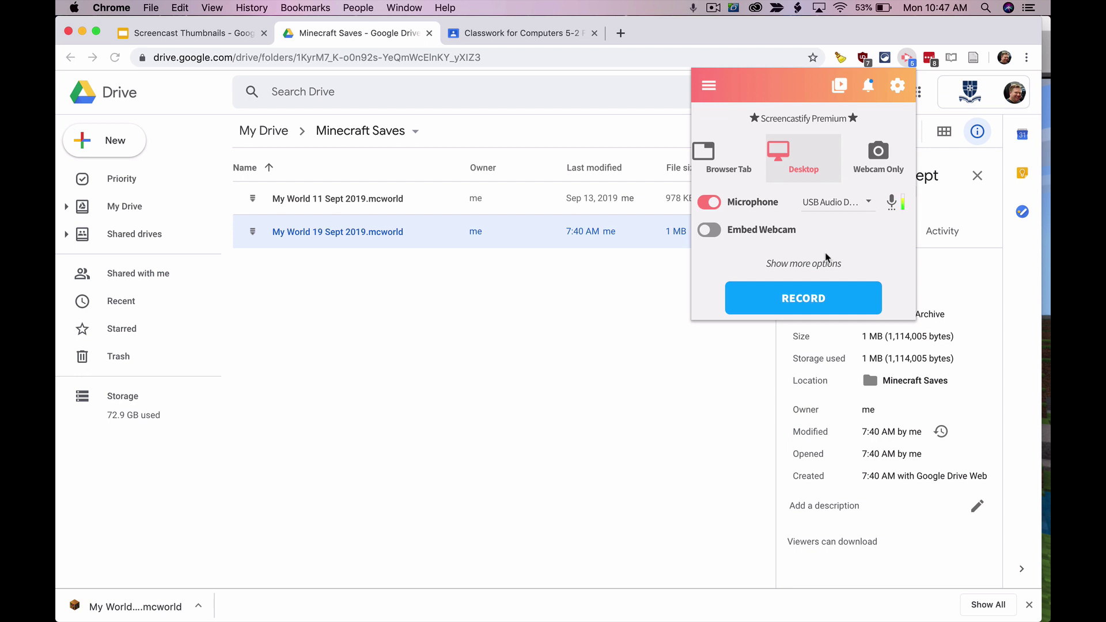
Start the Screencastify recording by sharing the entire screen, and return to Minecraft to resume the game
click(797, 299)
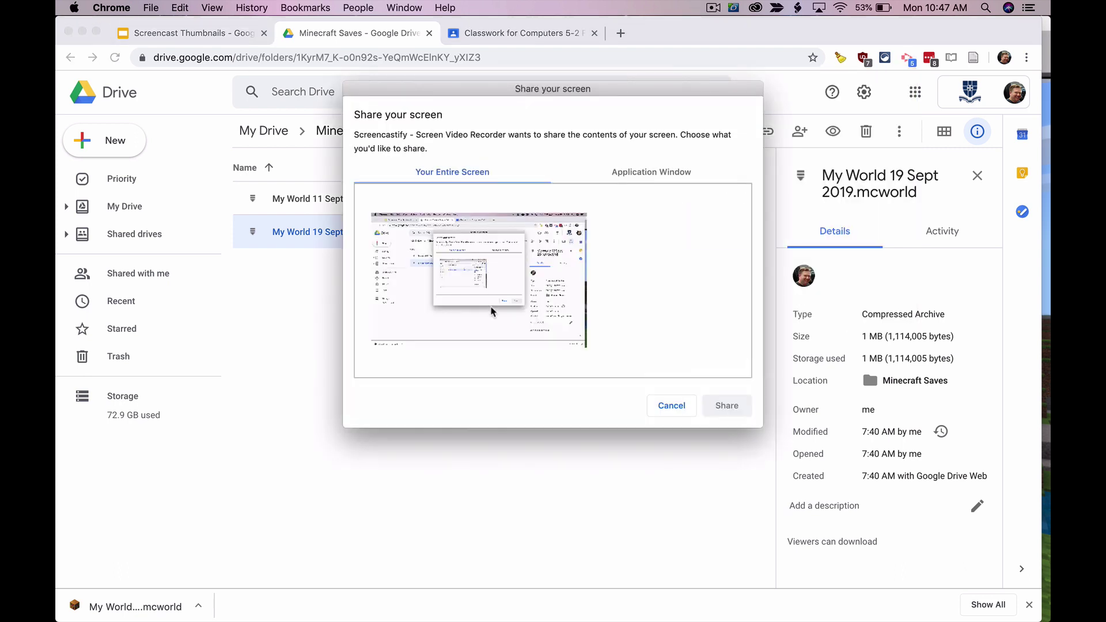
click(726, 405)
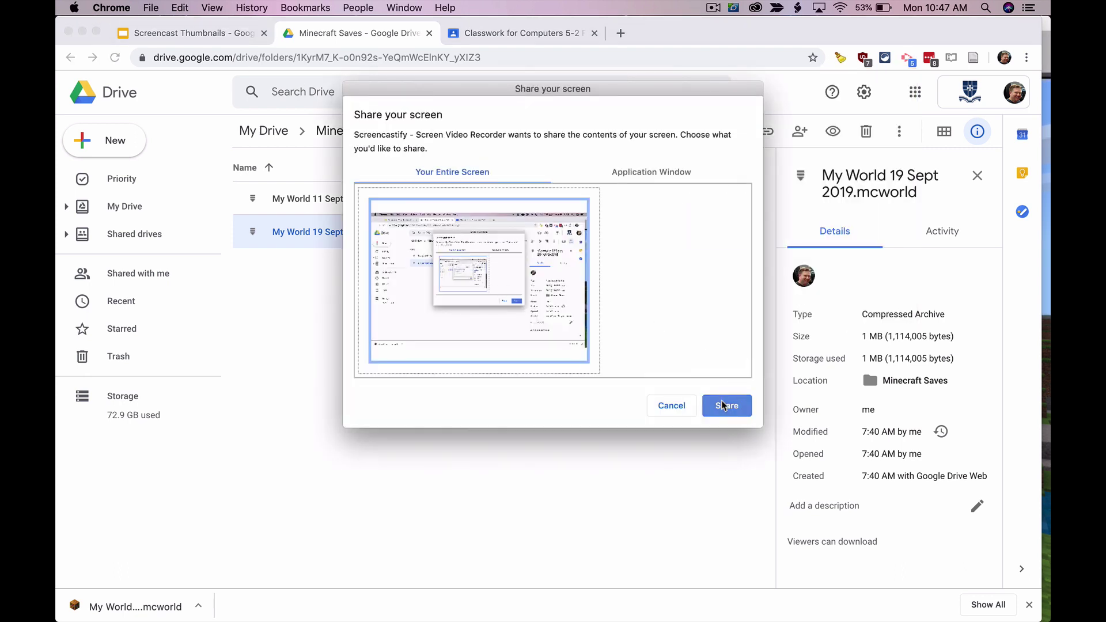
click(84, 32)
click(78, 52)
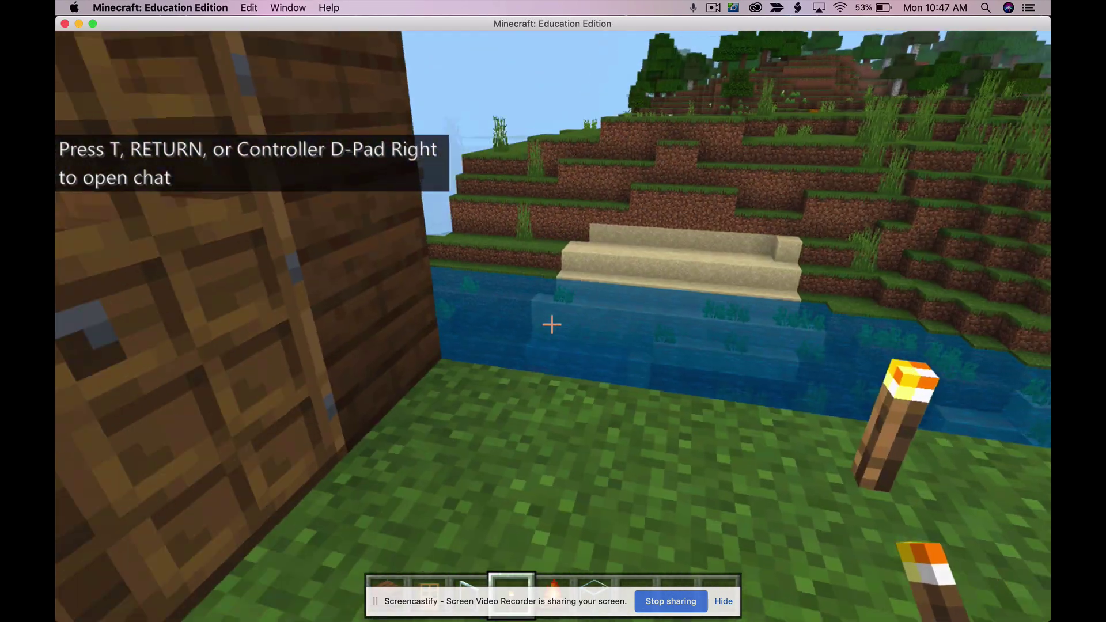
Walk around the outside of the wooden house and fly up to show its glass roof and torches from above
key(s)
key(s)
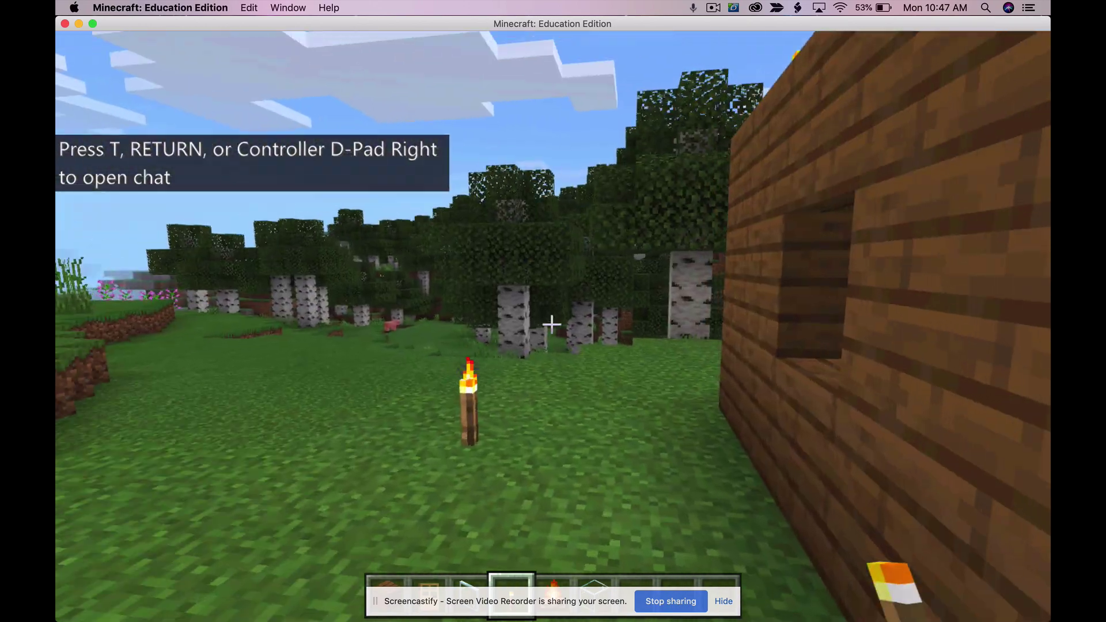
key(w)
key(space)
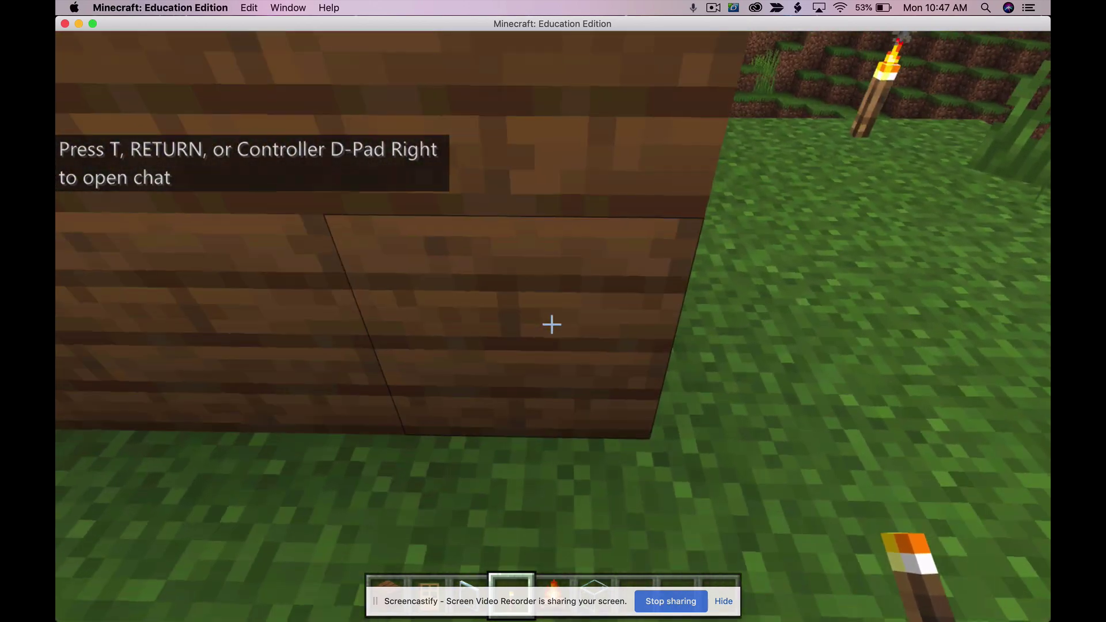
key(space)
key(space)
key(space)
key(s)
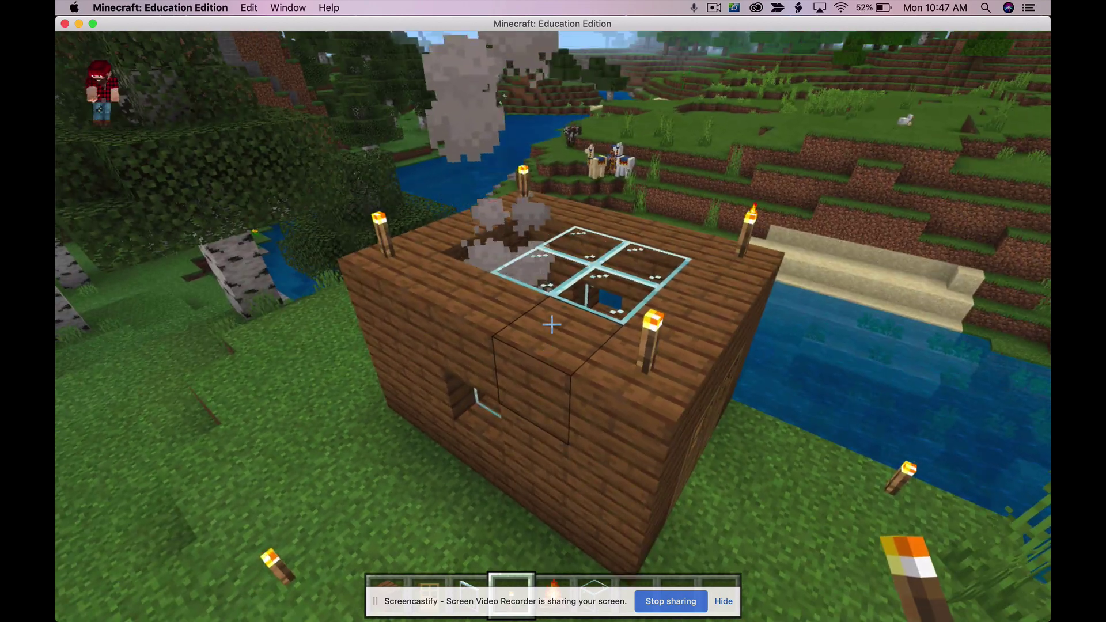
Fly back down from above the wooden house and move up close to its double doors
key(w)
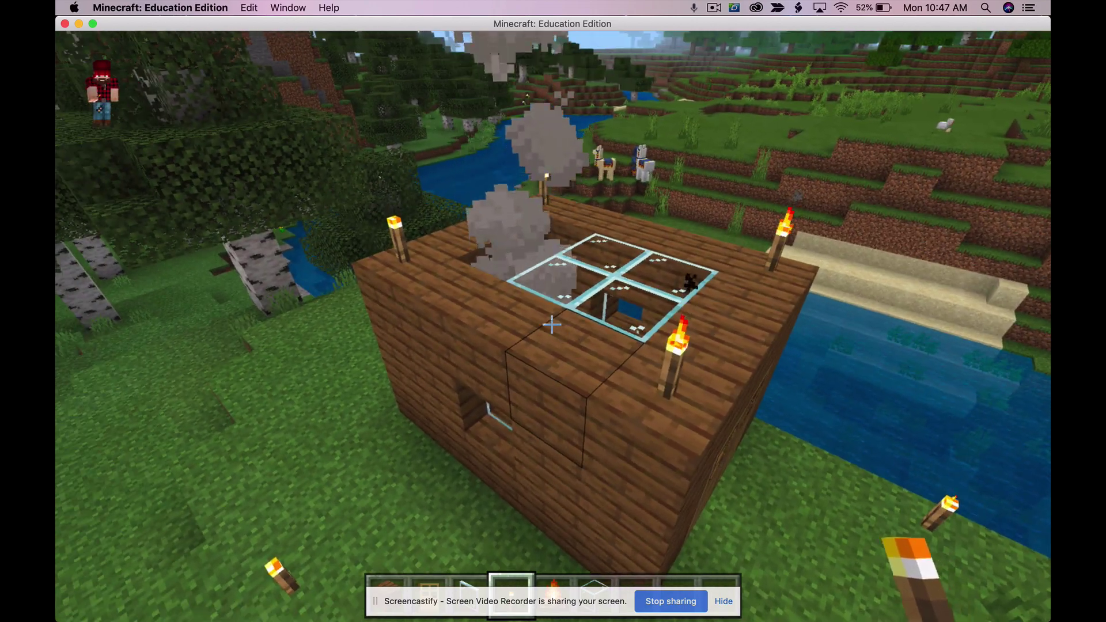
key(w)
key(space)
key(space)
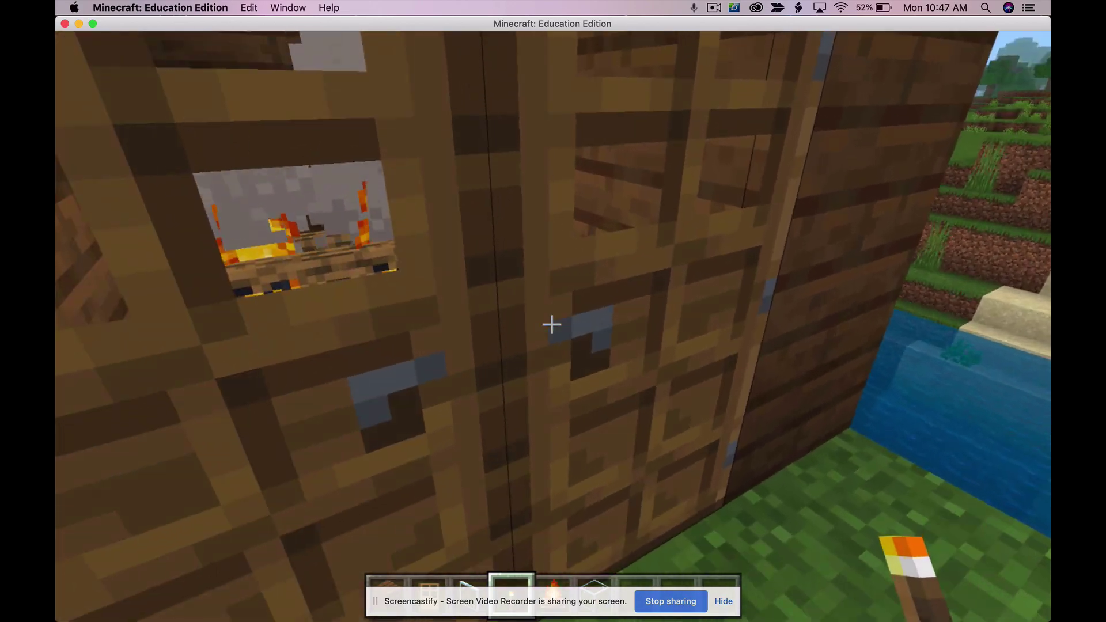
Enter the wooden house through its double doors and show the campfires, the window and the glass roof from inside
right_click(552, 324)
key(w)
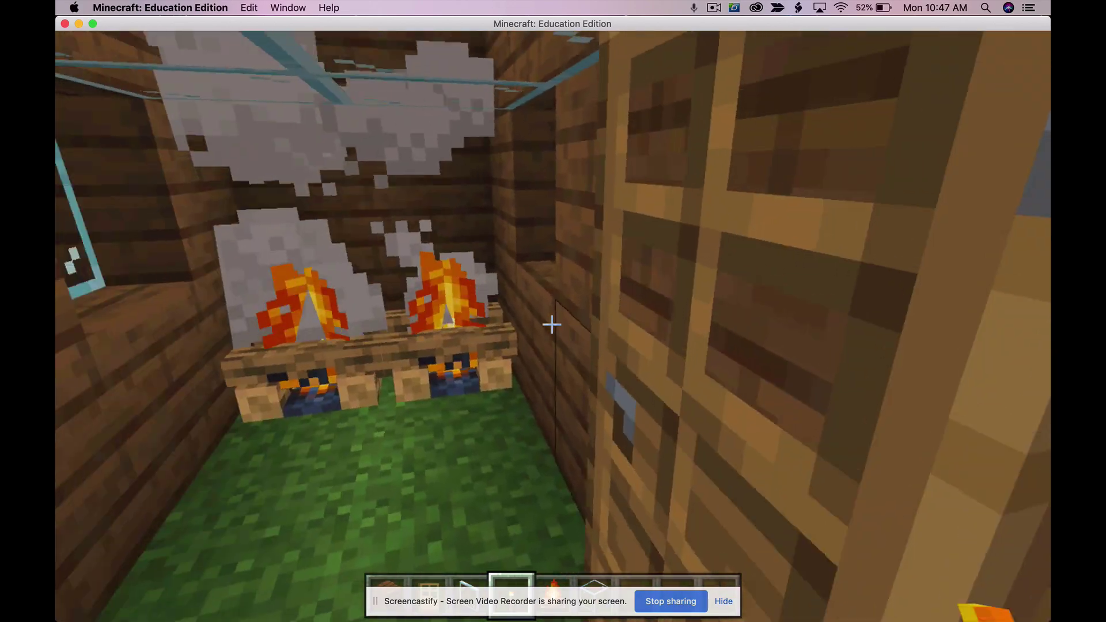
key(w)
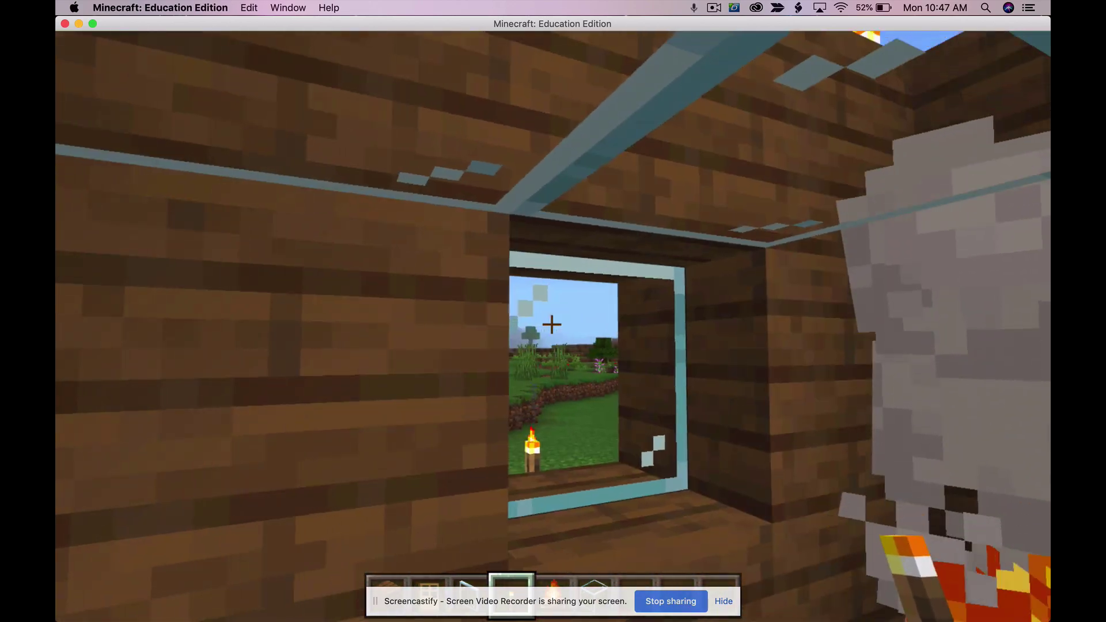
key(w)
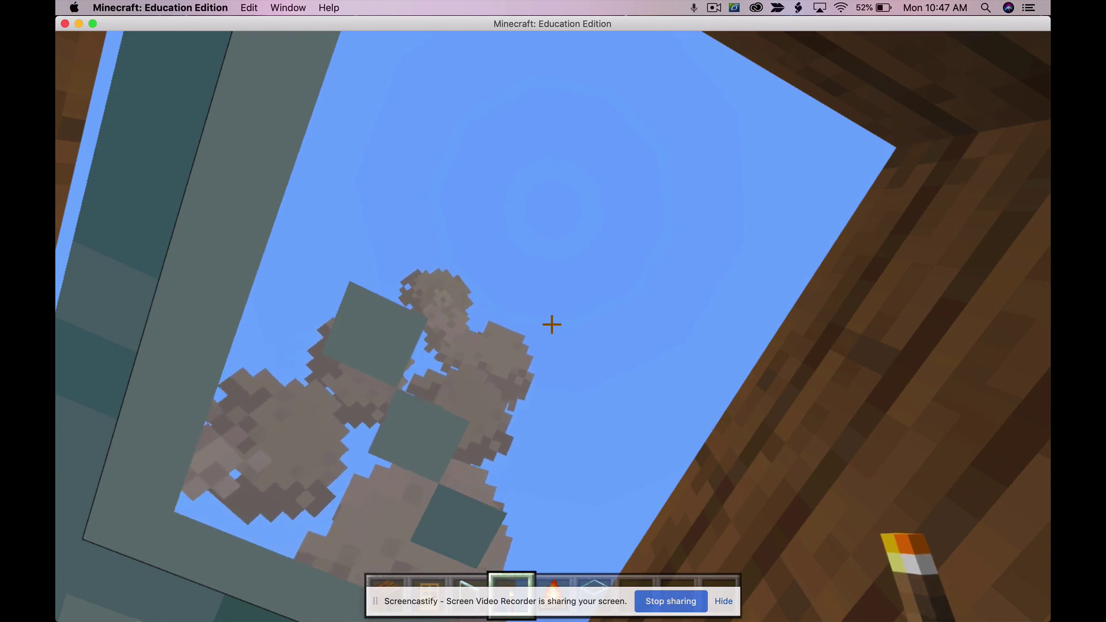
key(s)
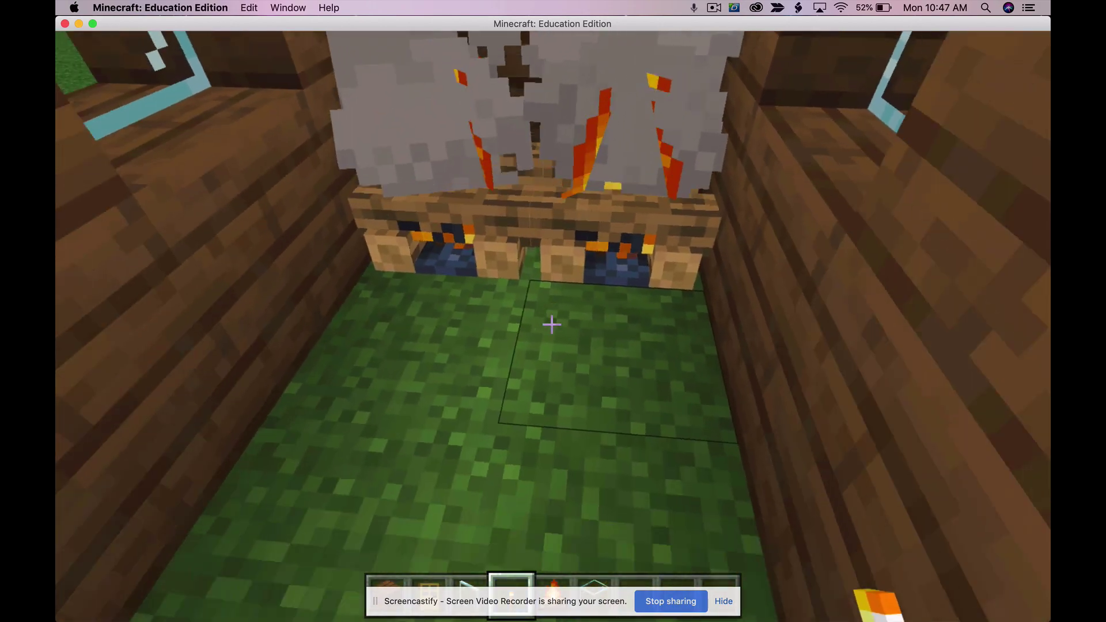
Leave the wooden house, walk past the torches outside, and fly up to show the whole building from above
key(w)
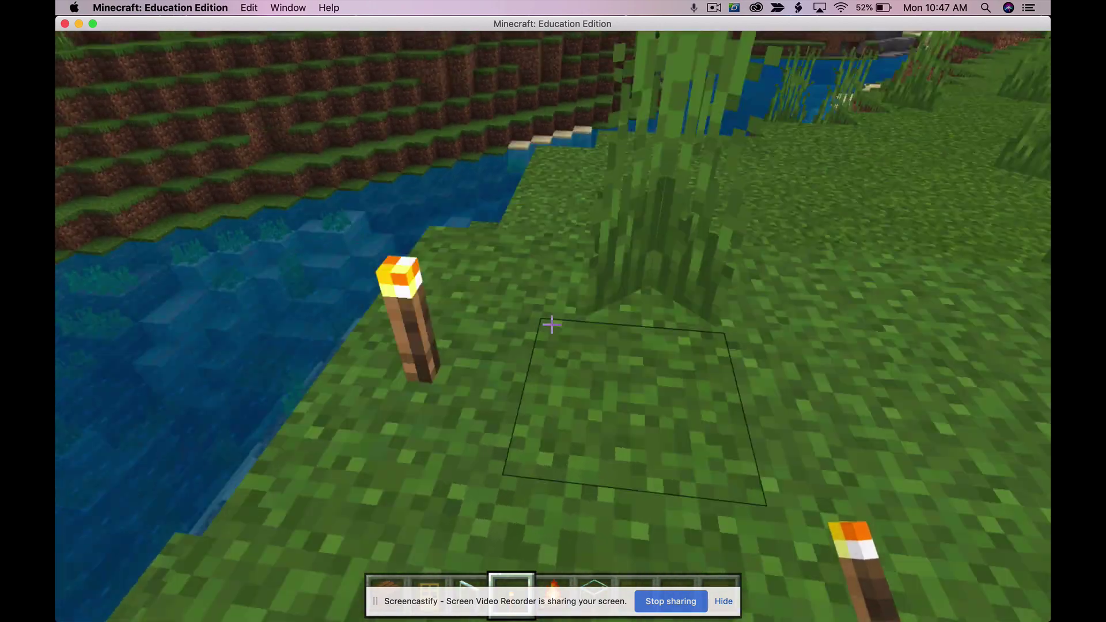
key(w)
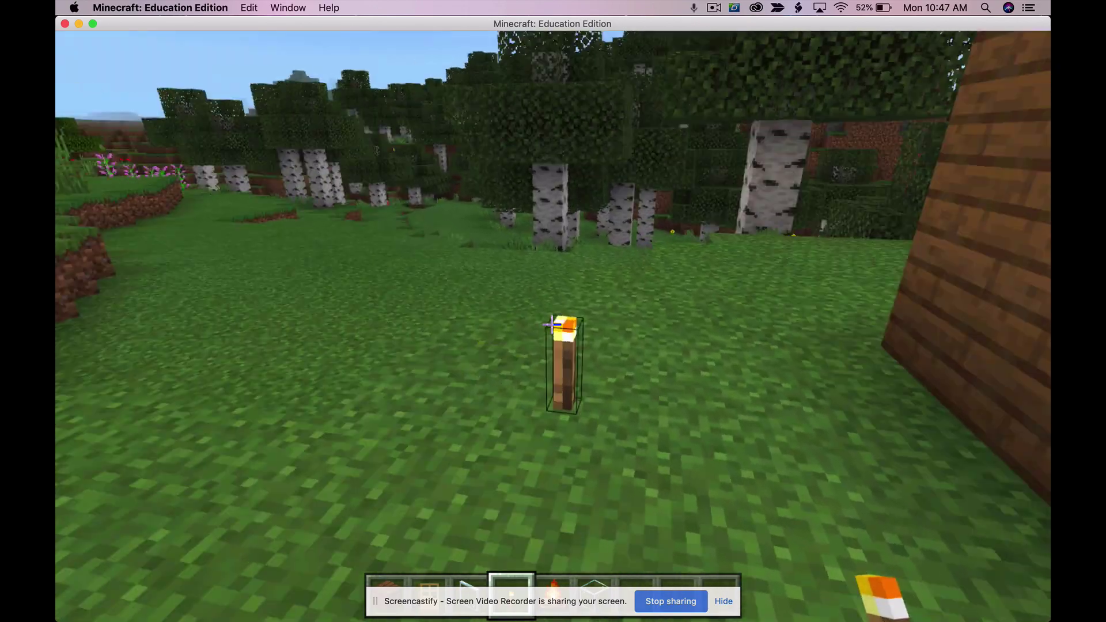
key(s)
key(space)
key(space)
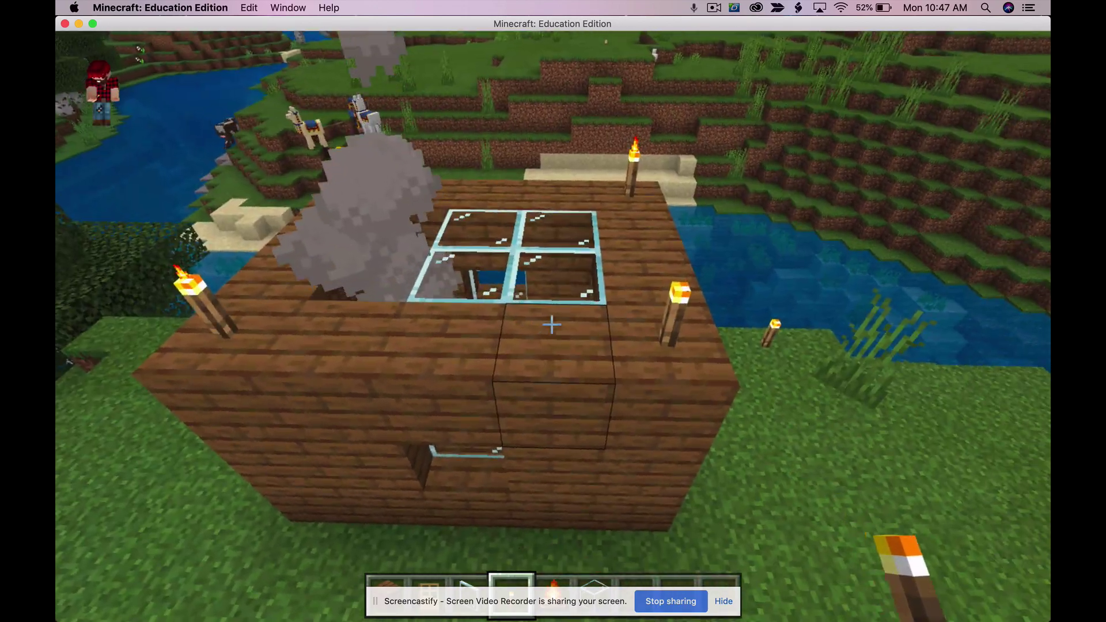
key(s)
key(w)
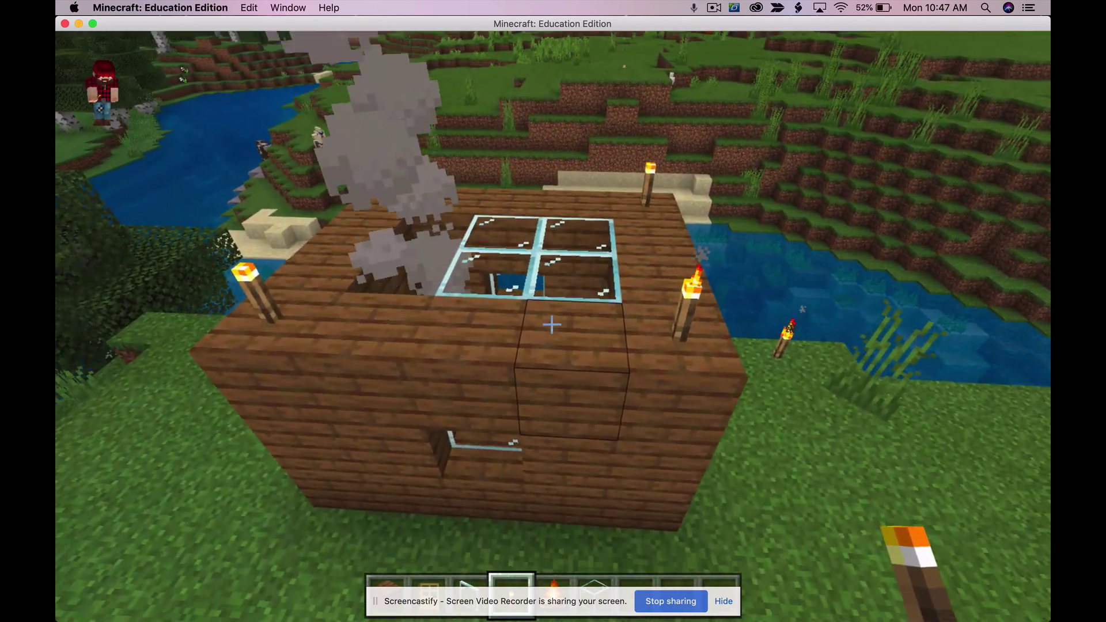
key(space)
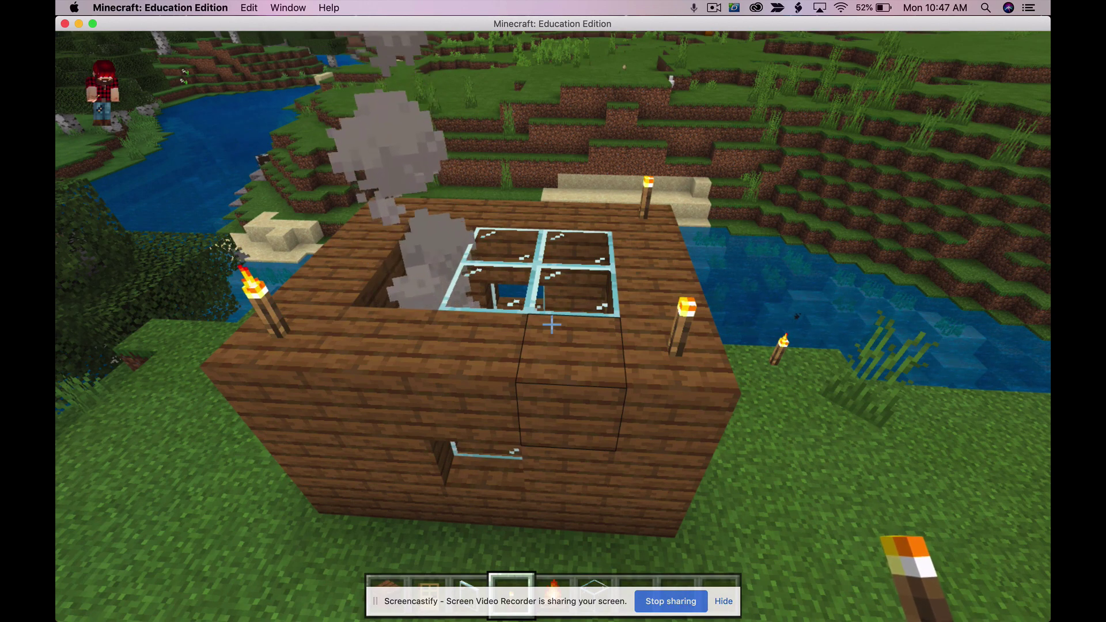
Pause the game, switch to Chrome and stop the Screencastify recording
key(Escape)
mouse_move(57, 192)
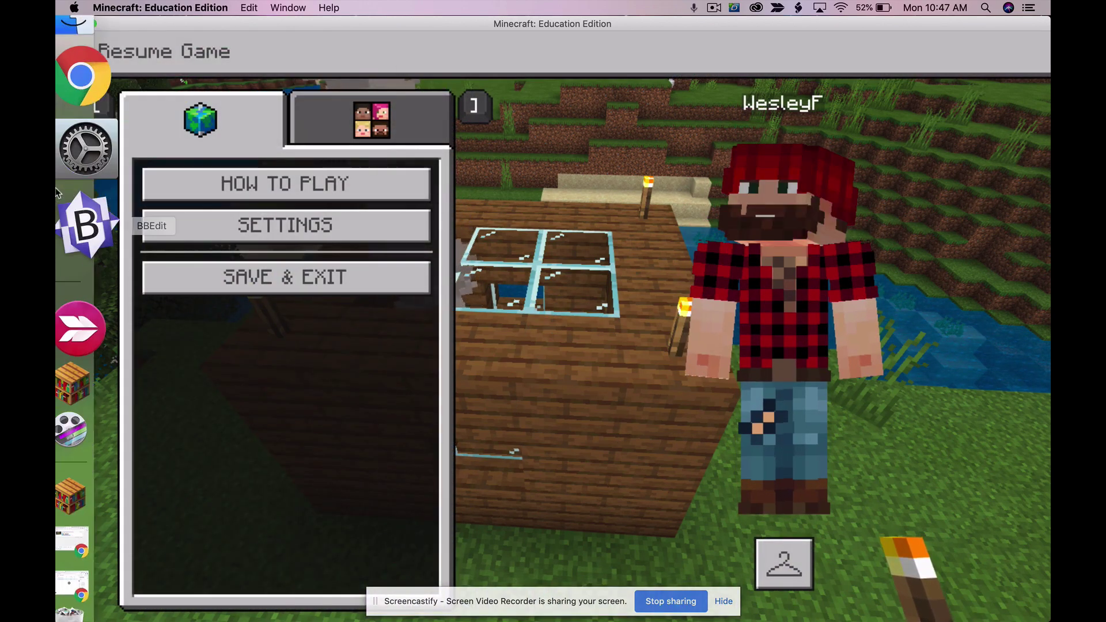
click(86, 115)
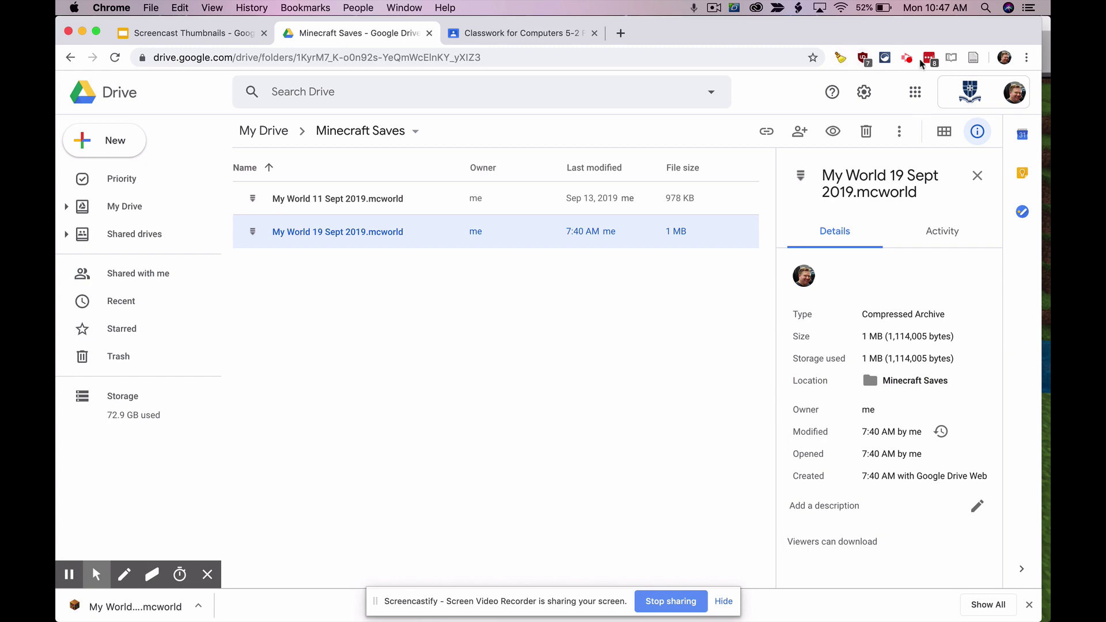
click(906, 57)
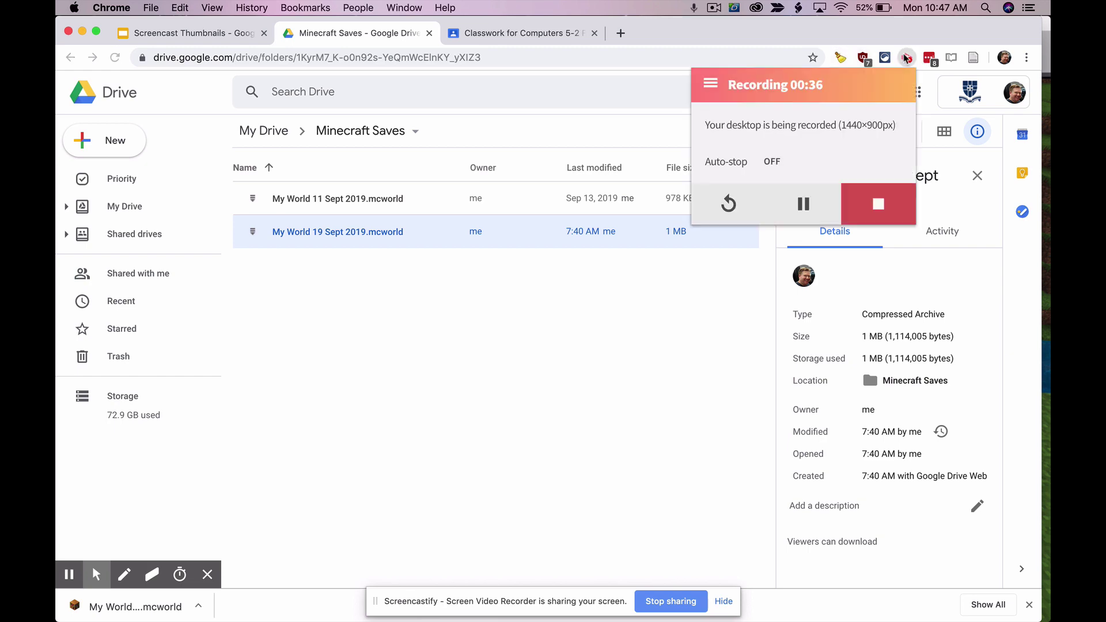
click(889, 196)
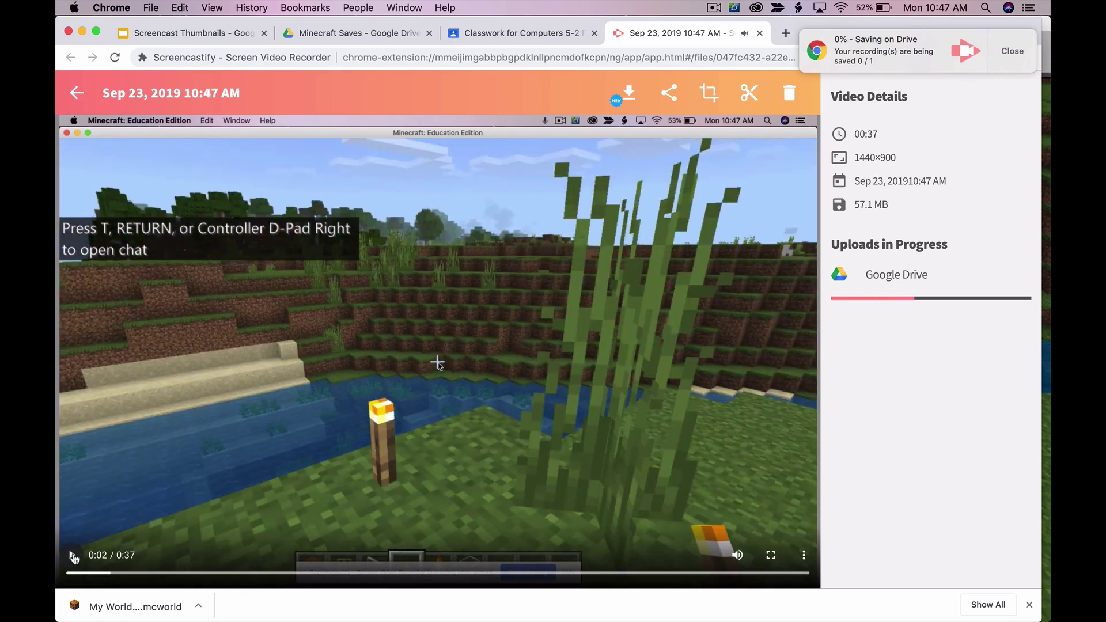
Pause the recorded video's playback and copy its Google Drive link once it has uploaded
click(103, 556)
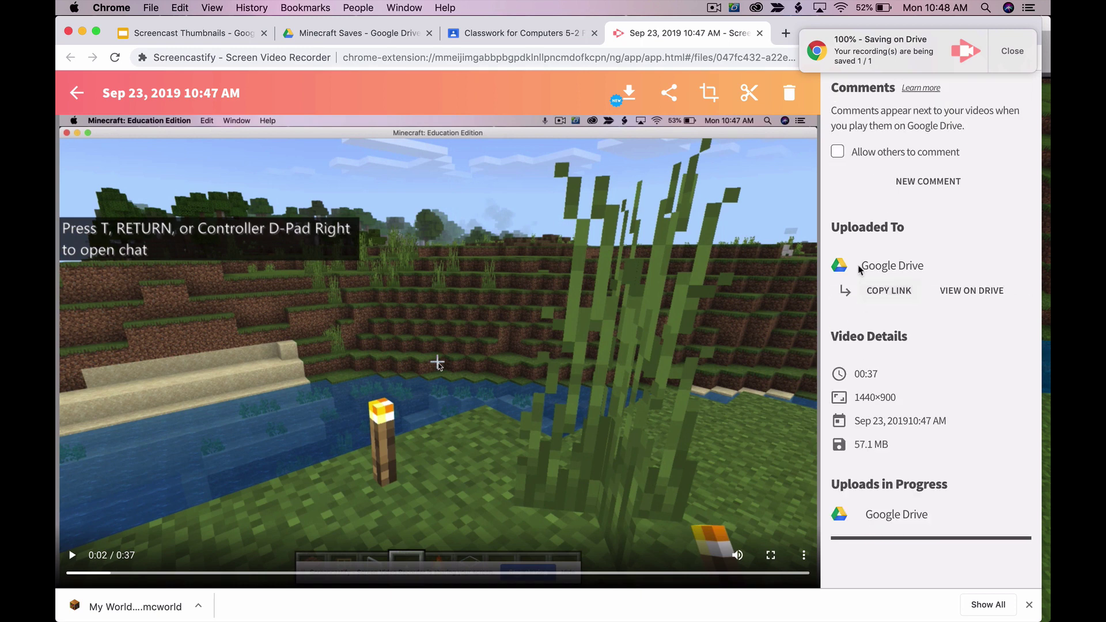
click(888, 293)
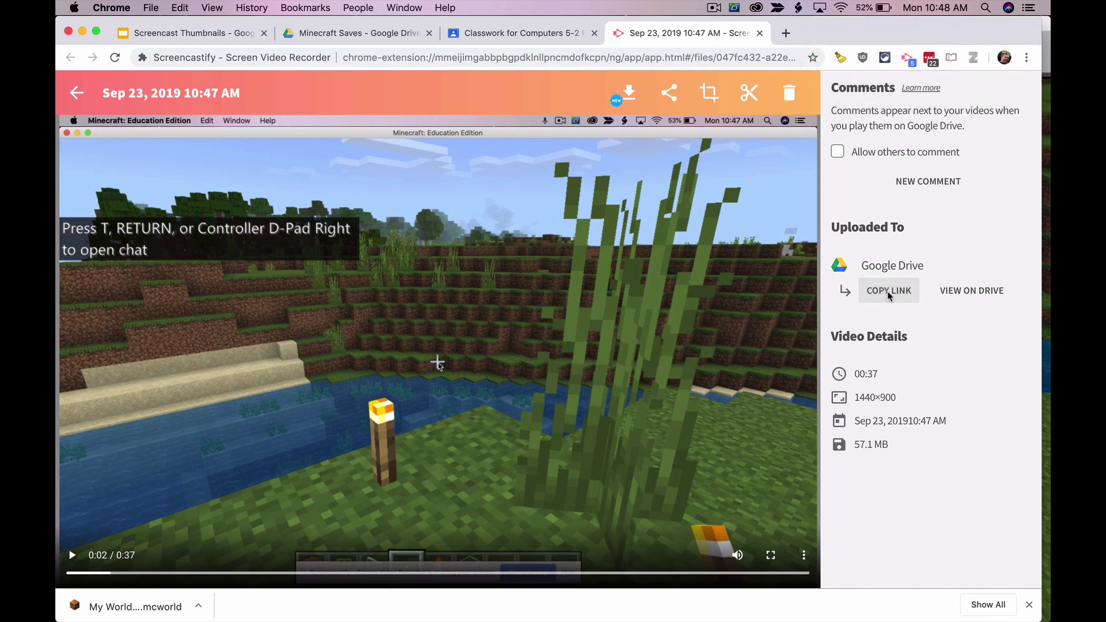
View the Classwork page of Computers 5-1 Fall 2019 in Google Classroom, and return to the Screencast Thumbnails presentation
click(514, 35)
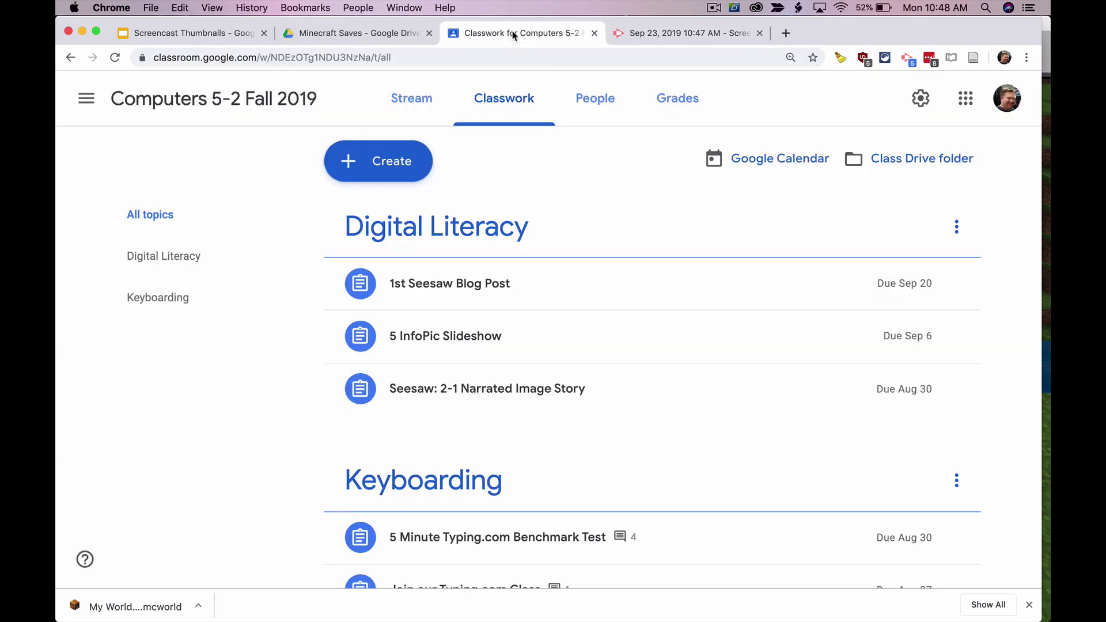
click(86, 98)
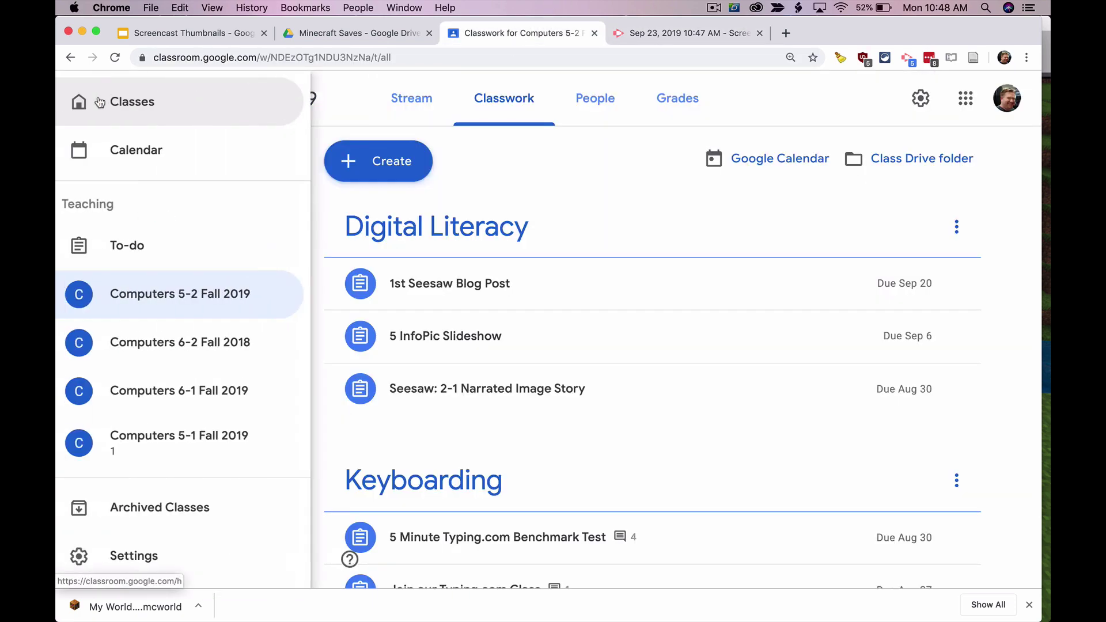
click(148, 122)
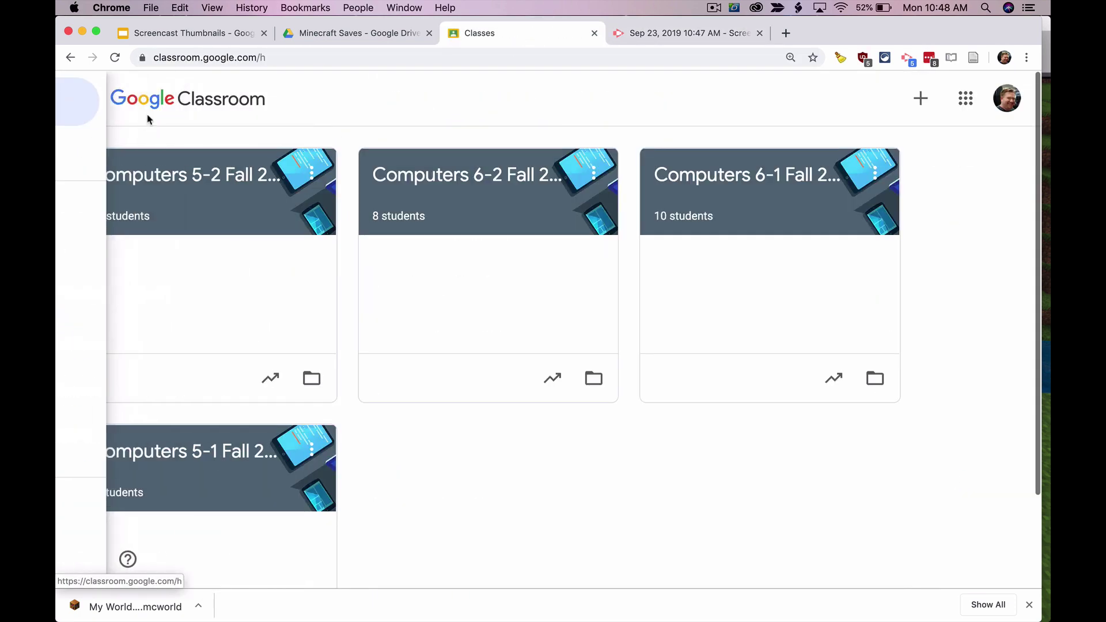
click(209, 452)
click(489, 105)
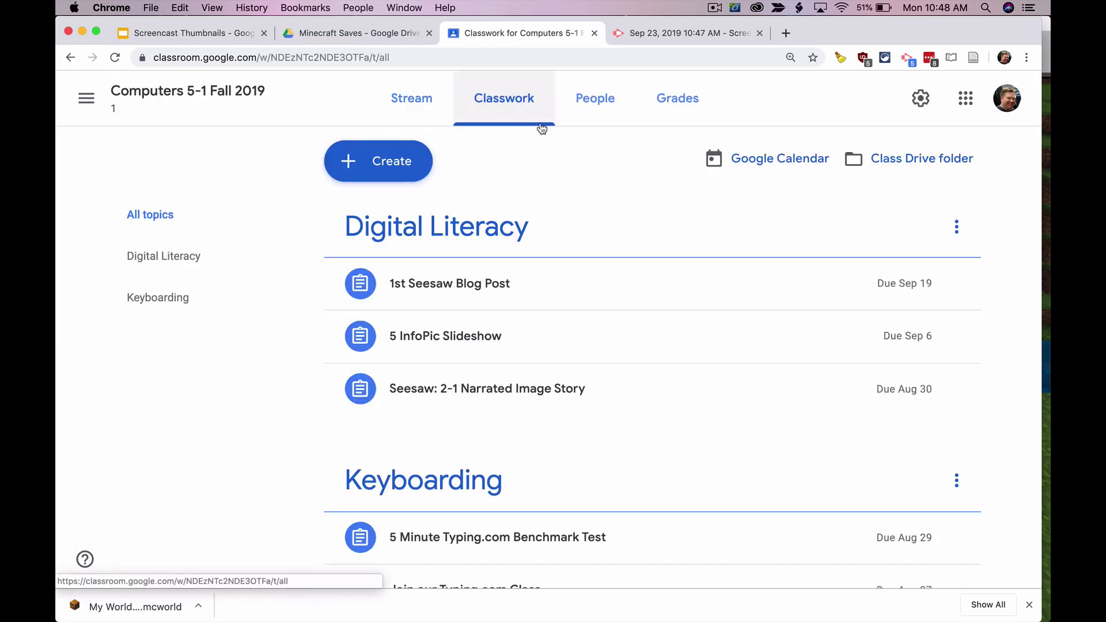
click(193, 38)
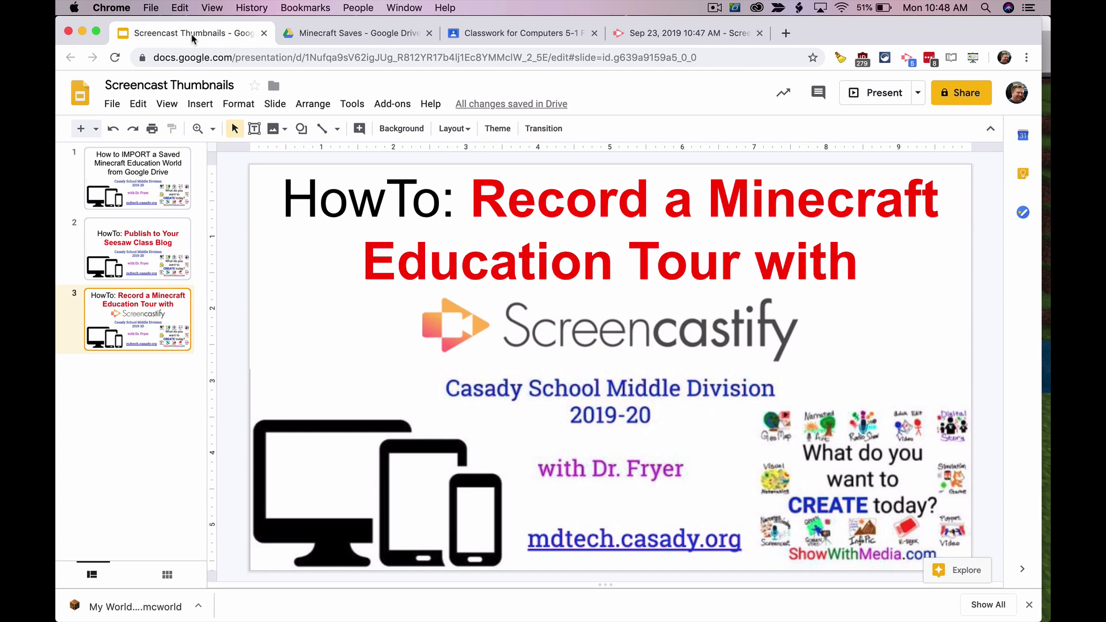